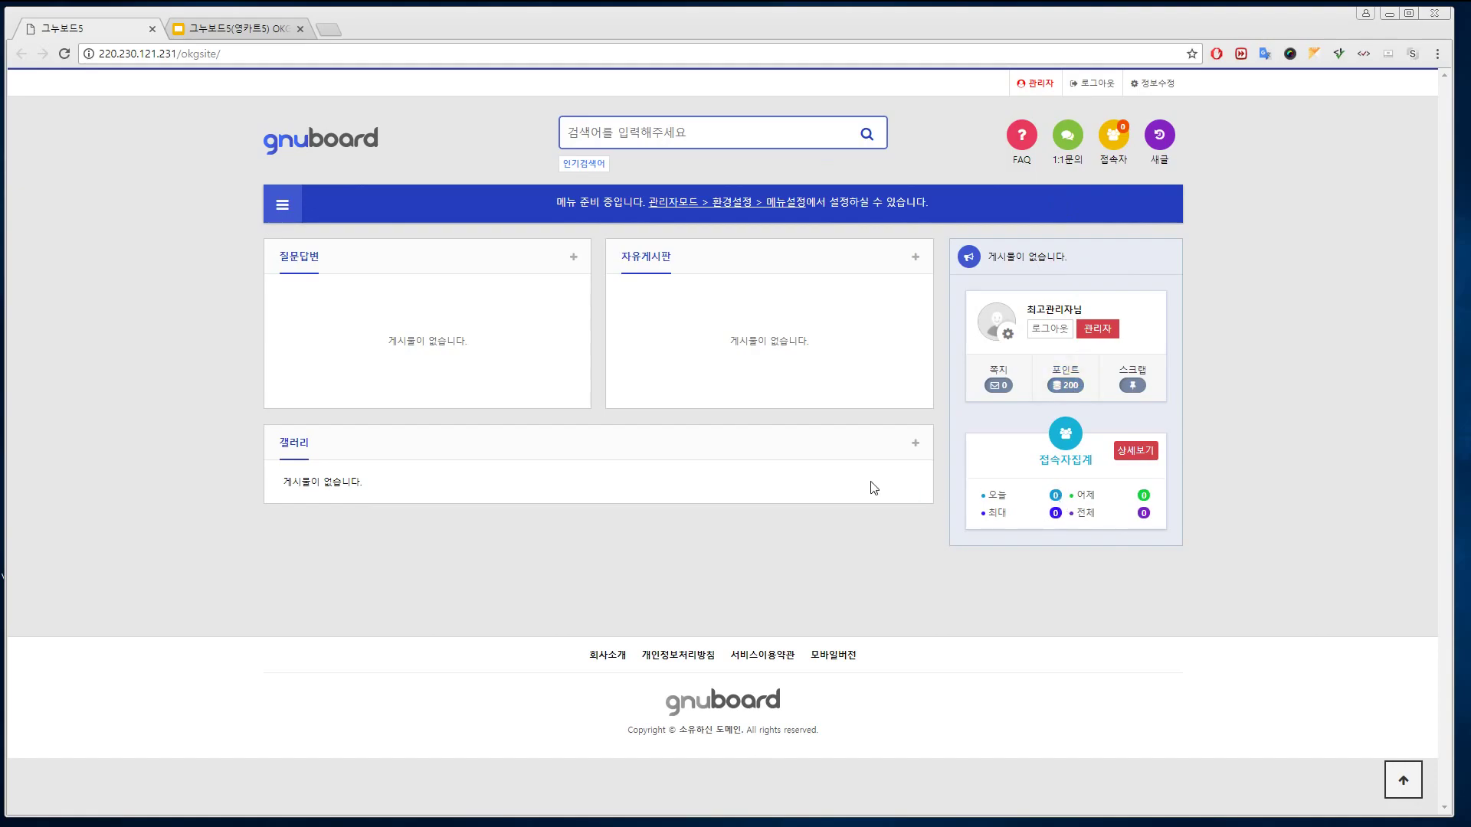
Go from 관리자 through the member list to the 사이트관리 file manager
{"action": "left_click", "coordinate": [1105, 334]}
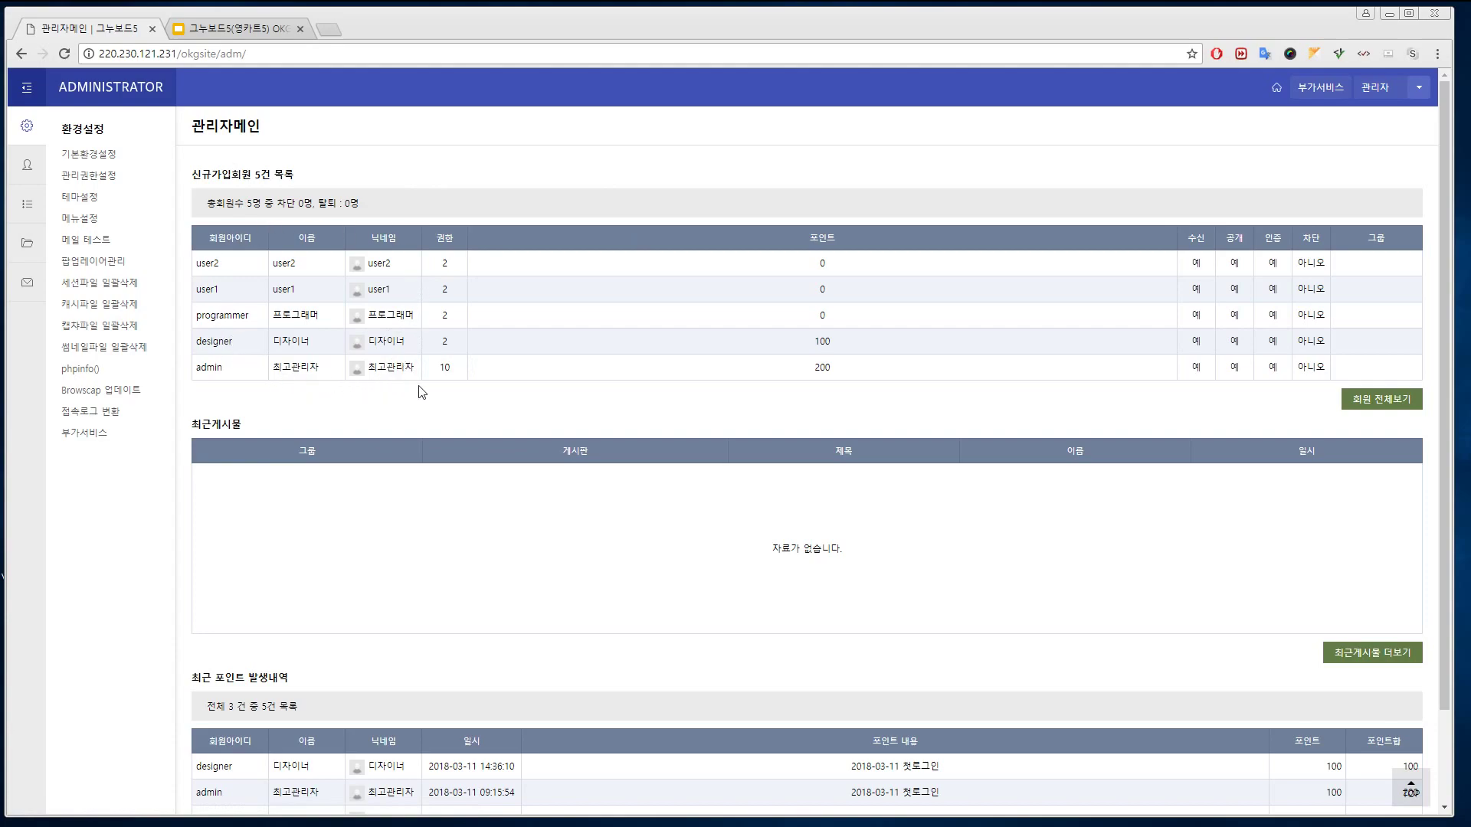
{"action": "left_click", "coordinate": [27, 168]}
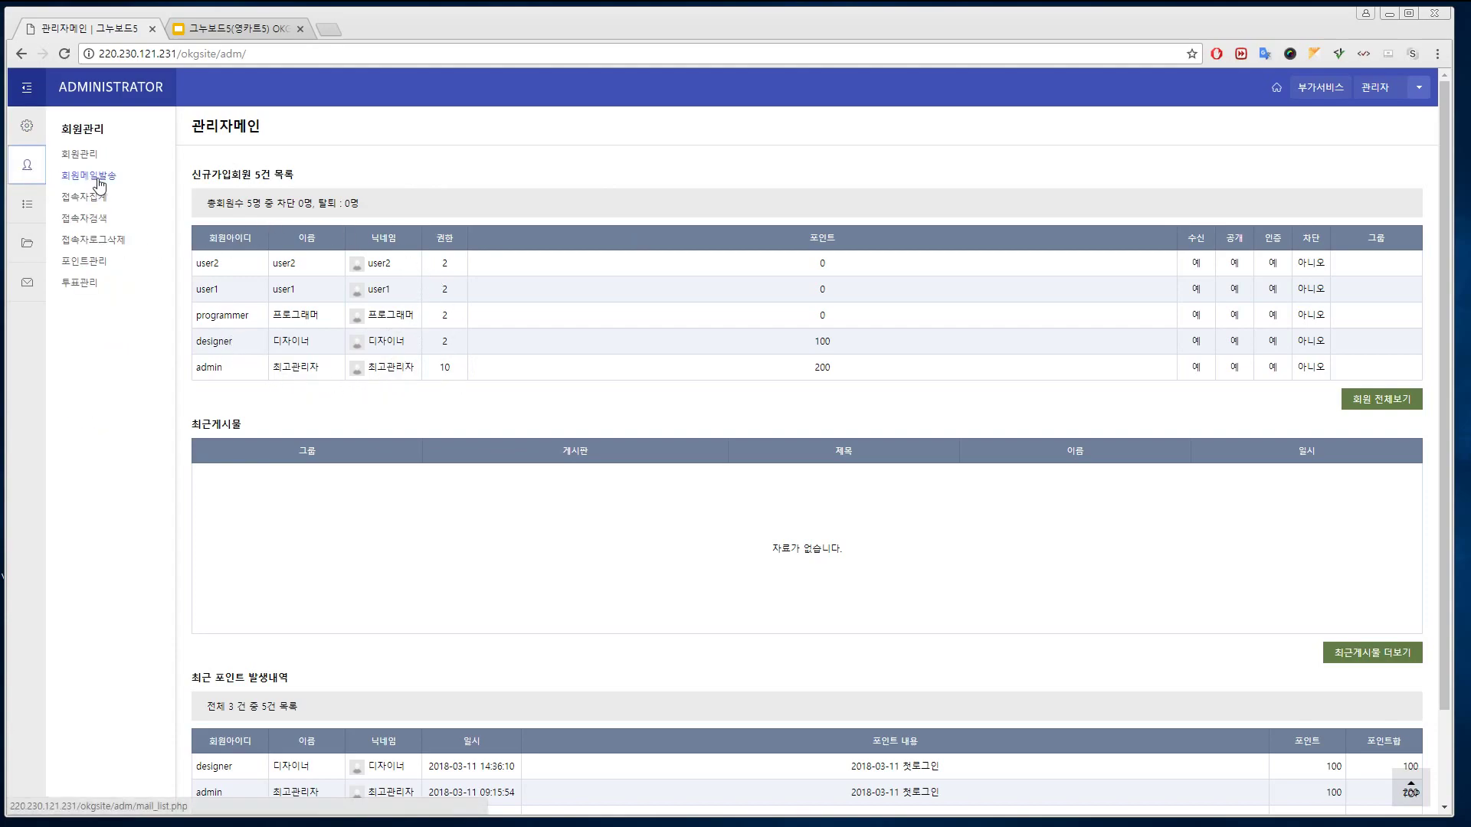
{"action": "left_click", "coordinate": [80, 155]}
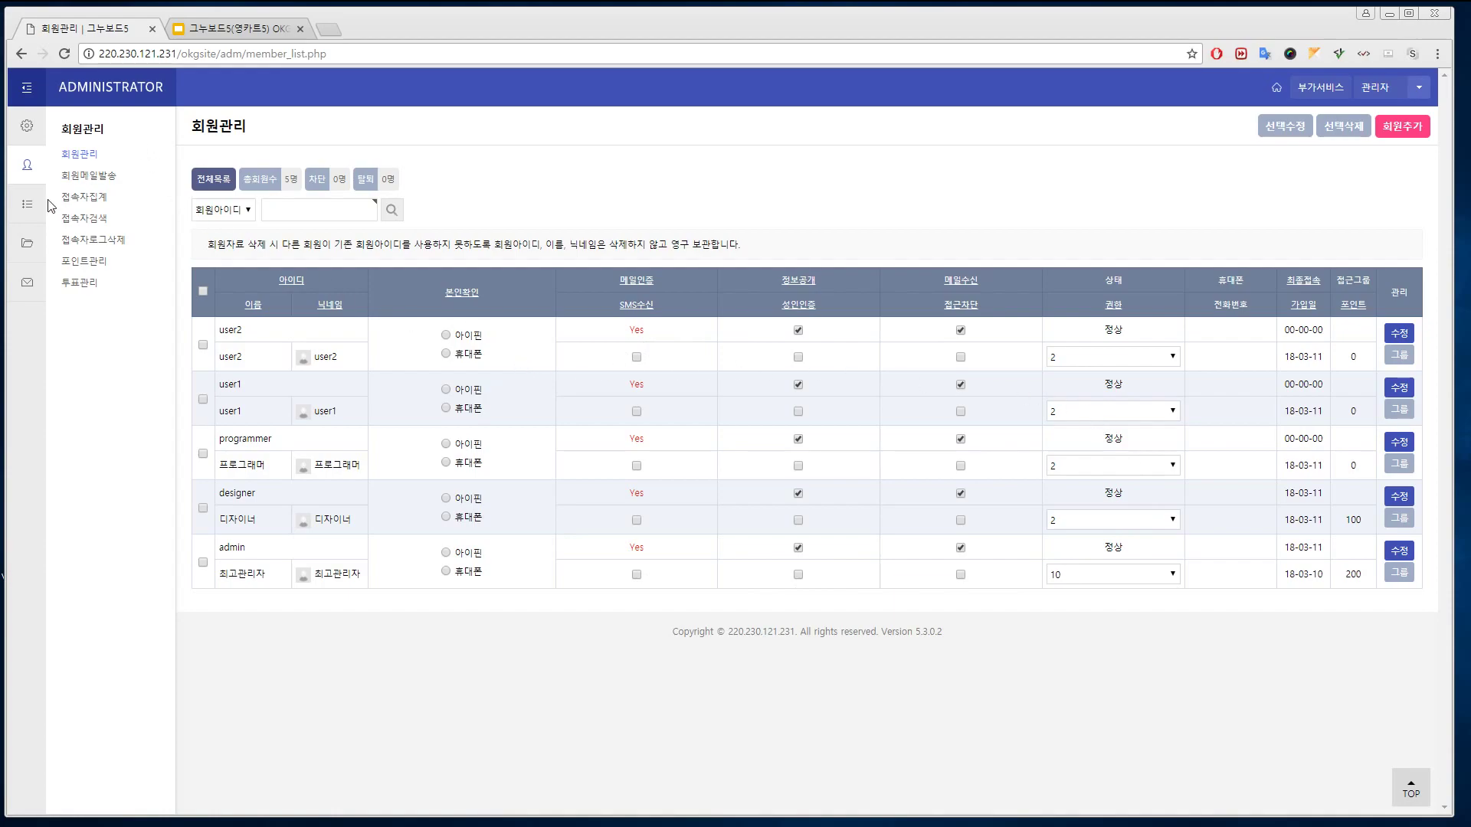
{"action": "left_click", "coordinate": [29, 245]}
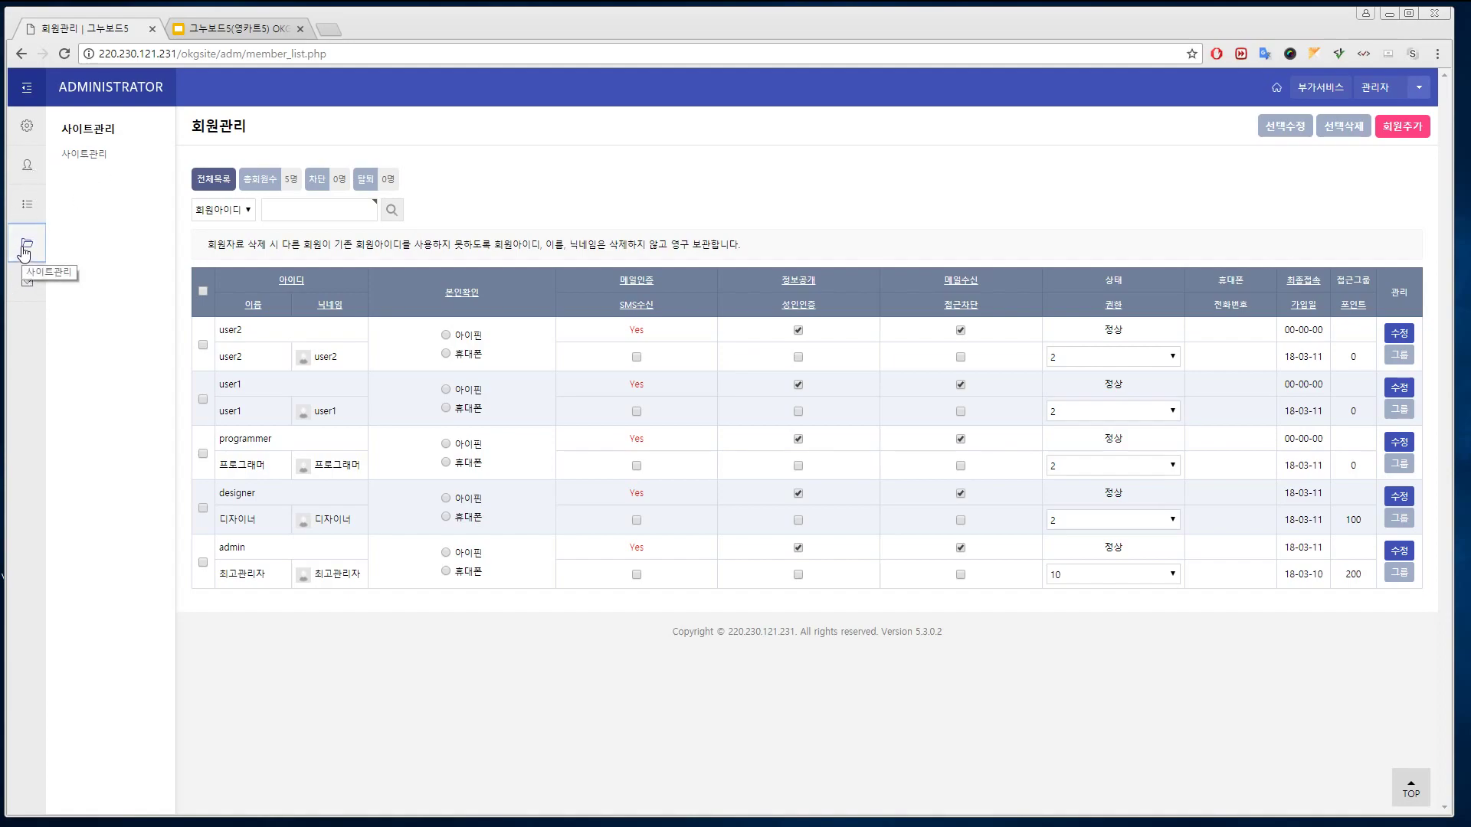
{"action": "left_click", "coordinate": [84, 154]}
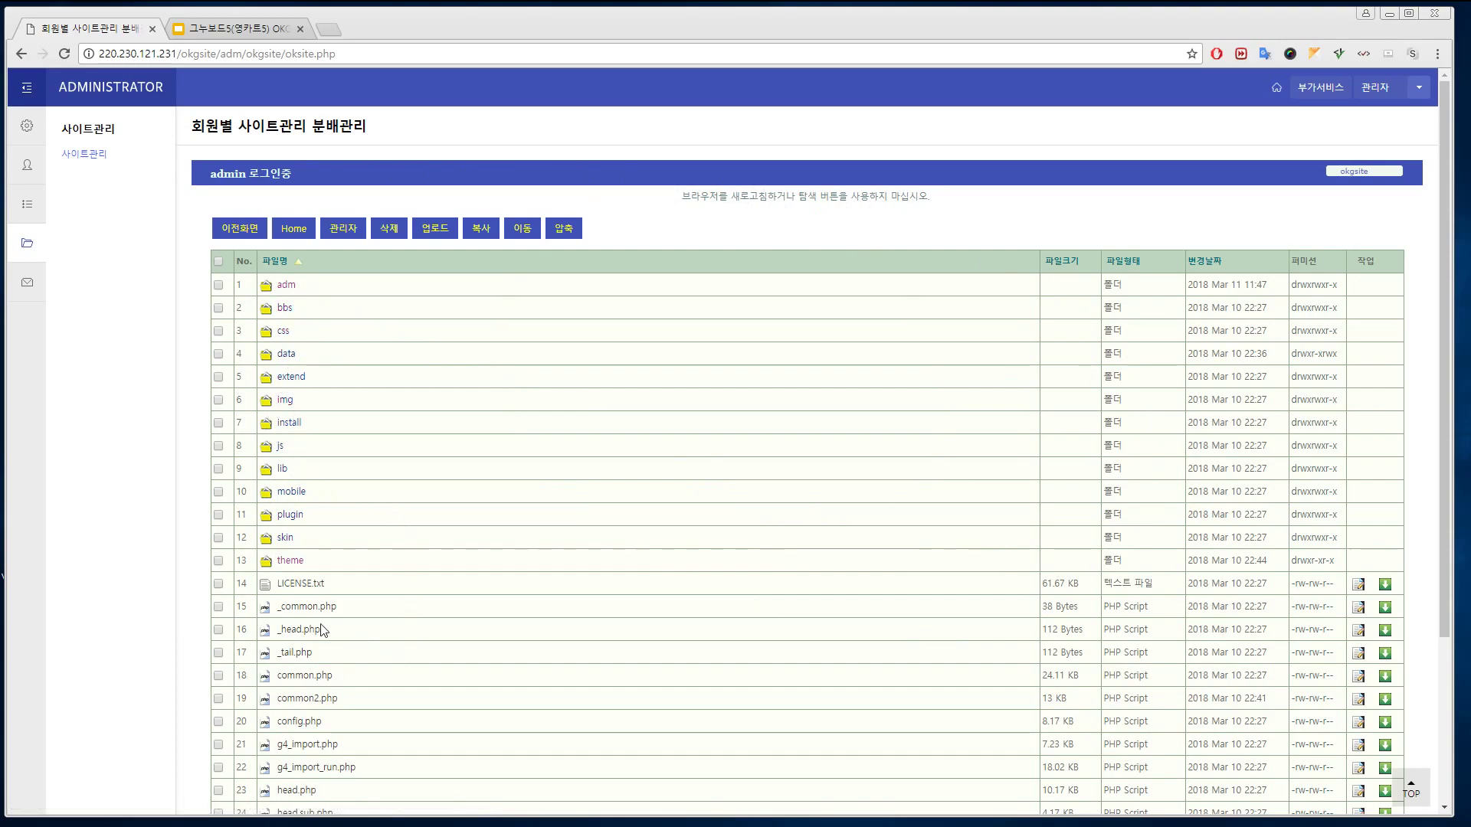
{"action": "scroll", "coordinate": [366, 638], "scroll_direction": "down", "scroll_amount": 3}
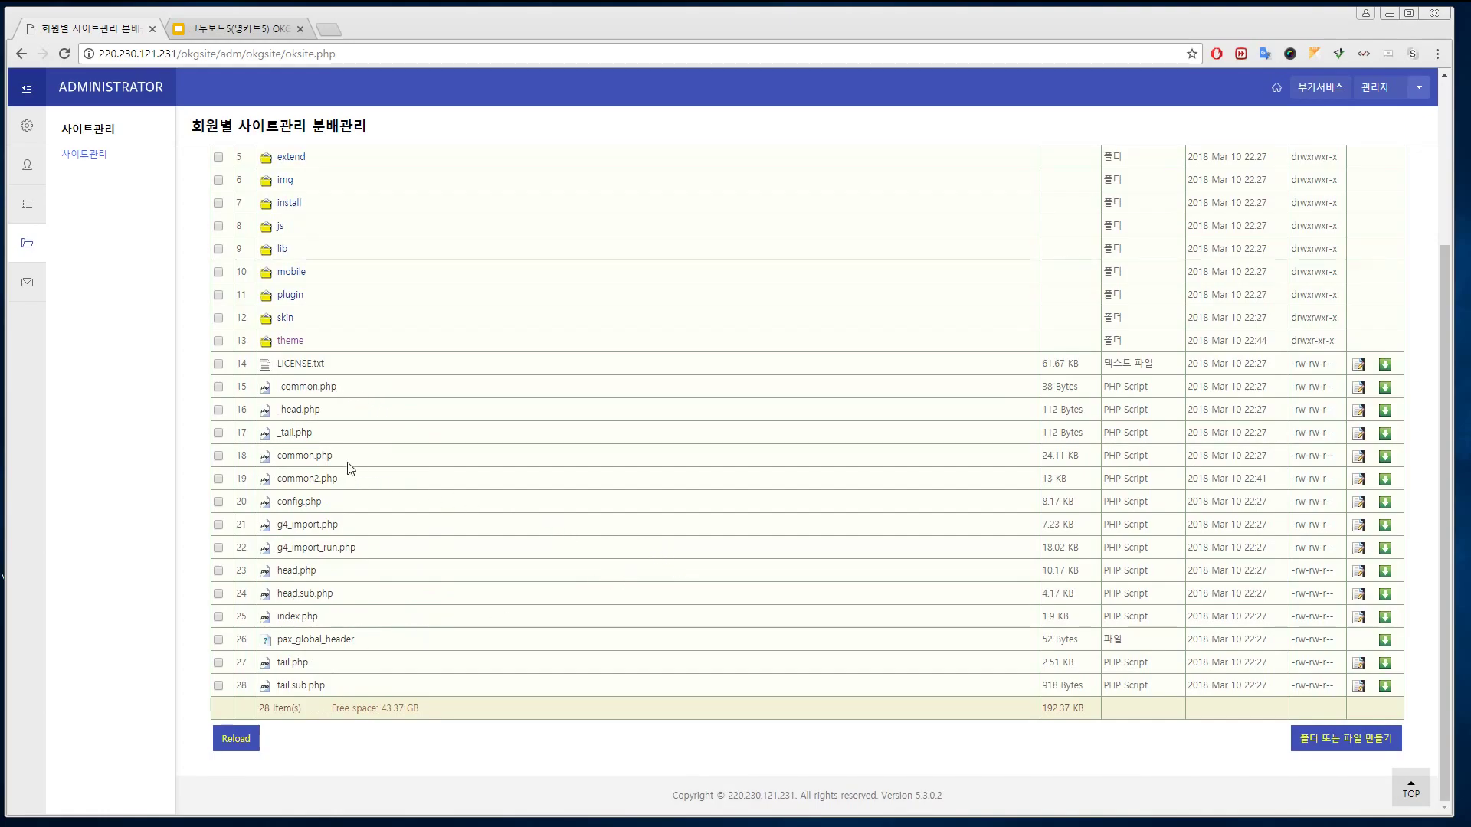
{"action": "scroll", "coordinate": [602, 429], "scroll_direction": "up", "scroll_amount": 3}
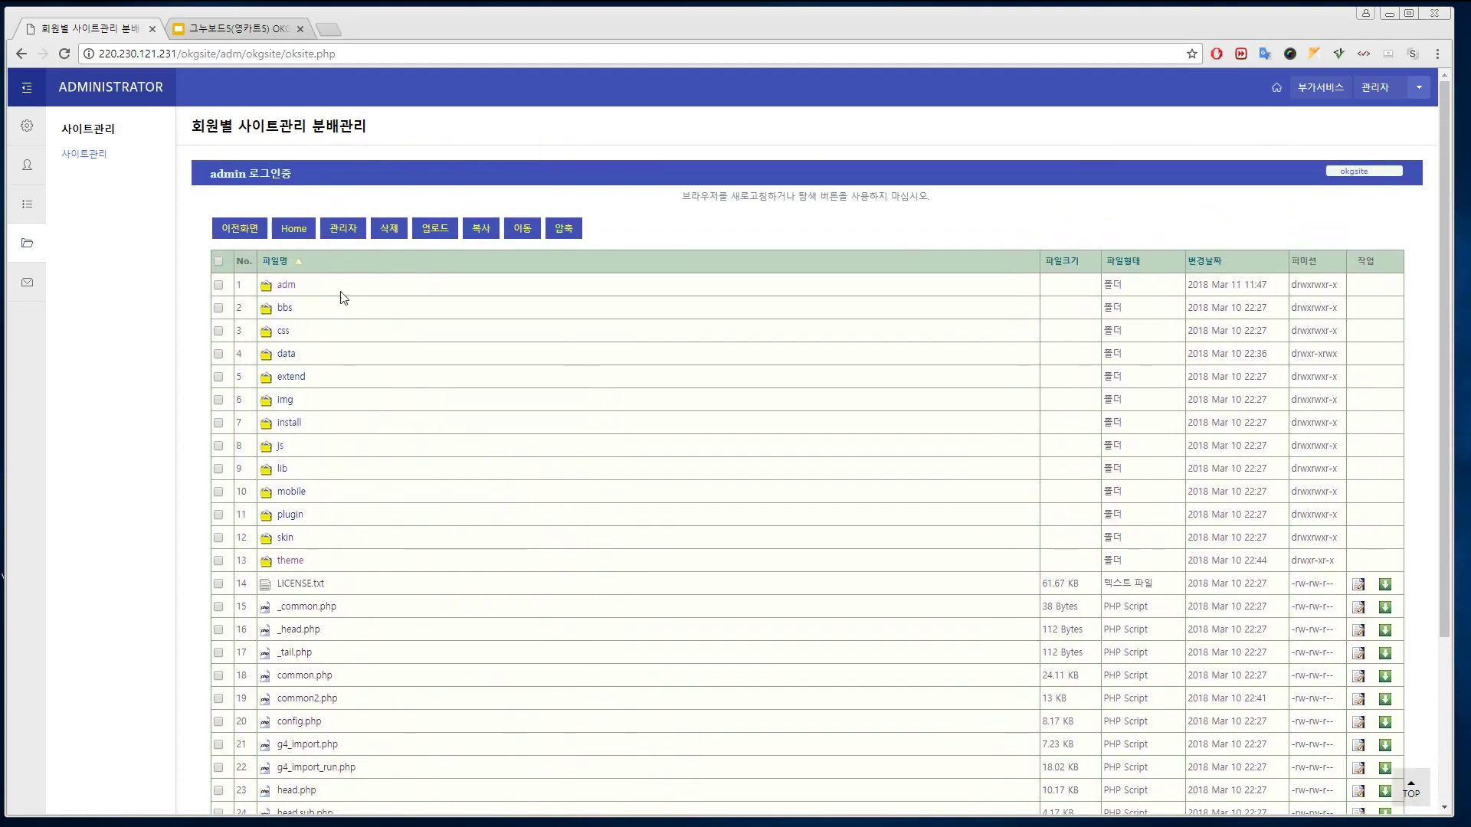
{"action": "scroll", "coordinate": [430, 682], "scroll_direction": "down", "scroll_amount": 3}
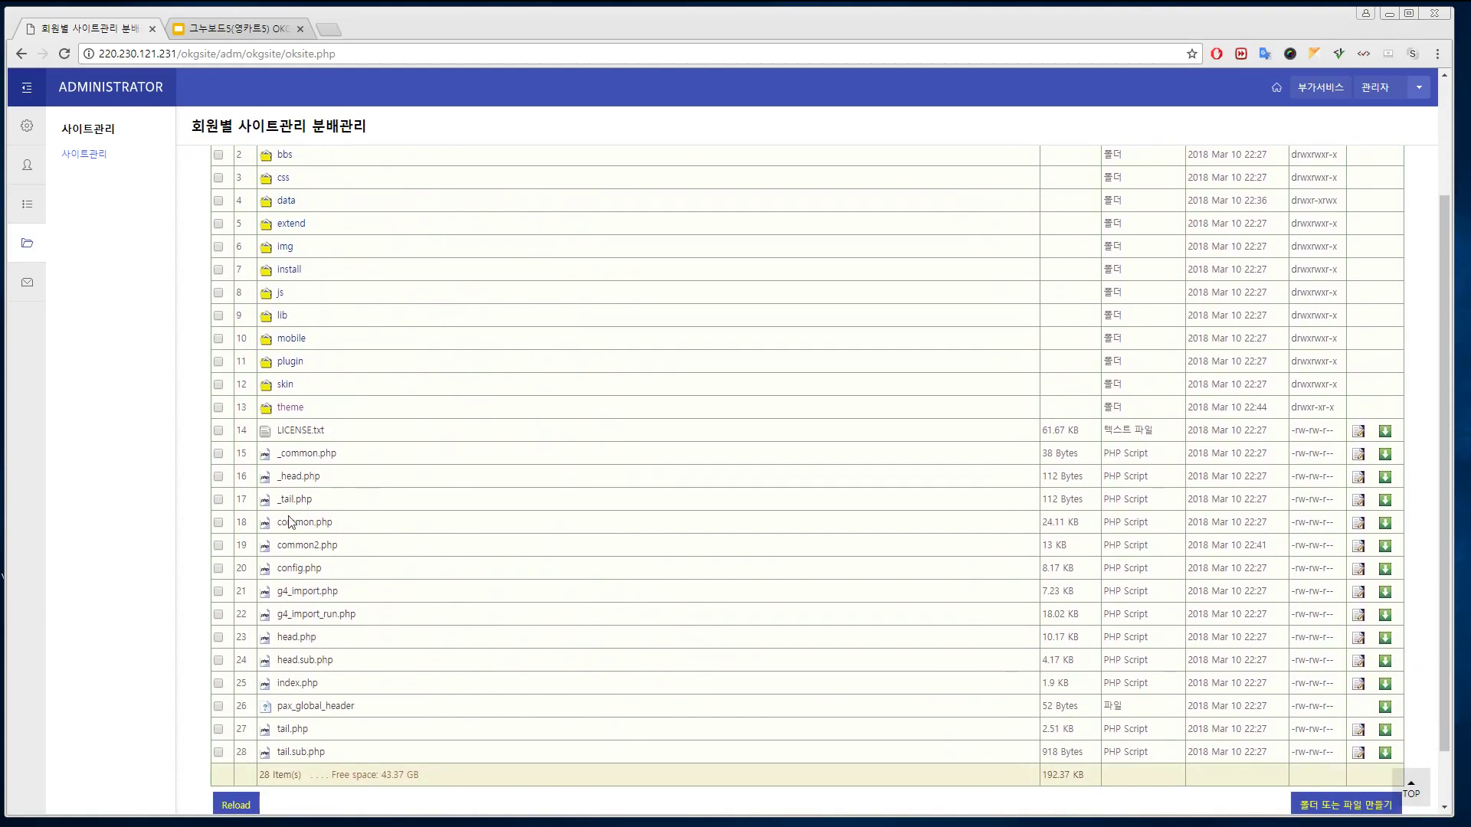
{"action": "scroll", "coordinate": [656, 650], "scroll_direction": "up", "scroll_amount": 3}
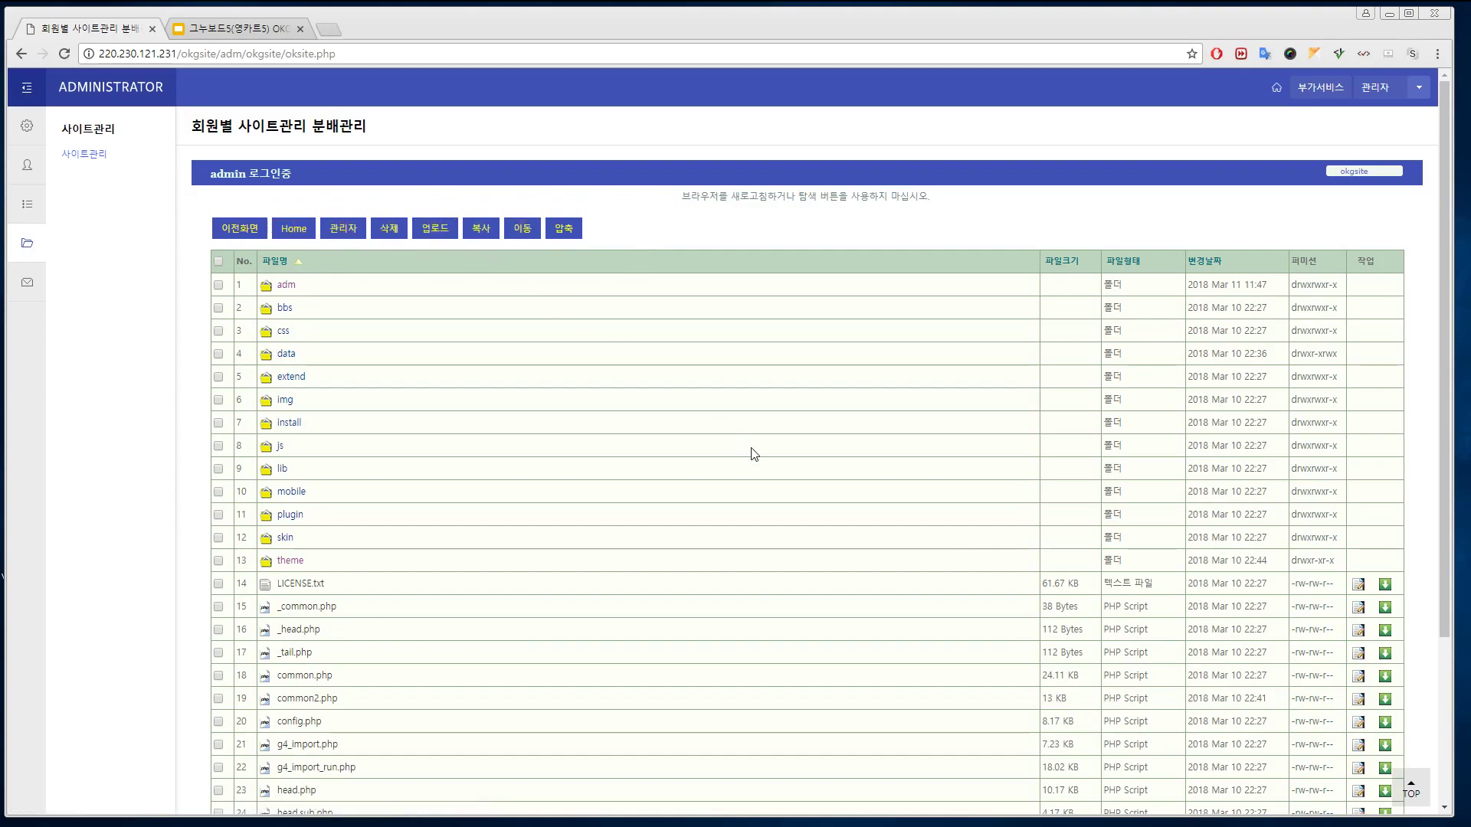
{"action": "scroll", "coordinate": [755, 456], "scroll_direction": "down", "scroll_amount": 3}
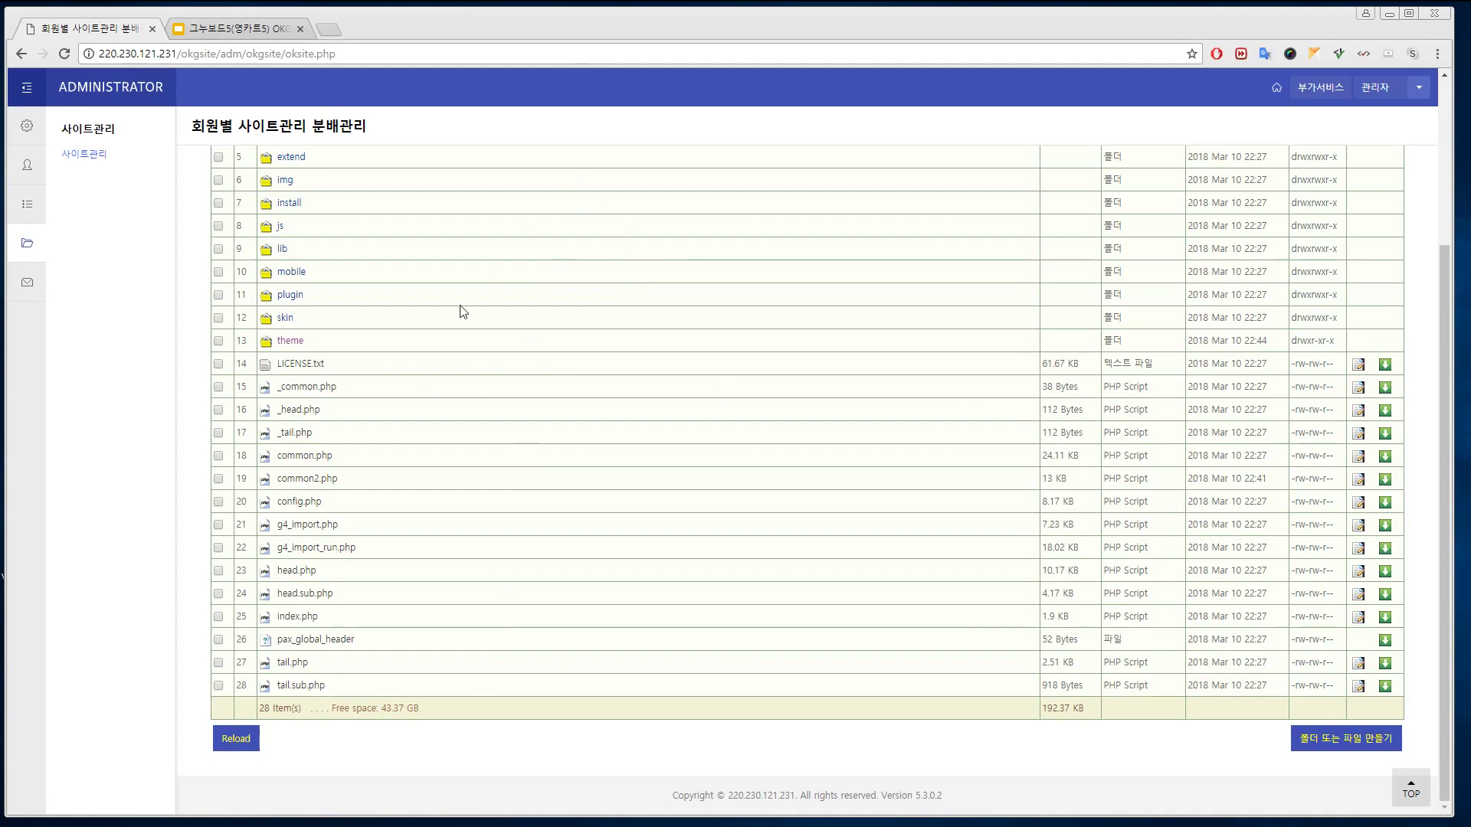
{"action": "left_click", "coordinate": [247, 740]}
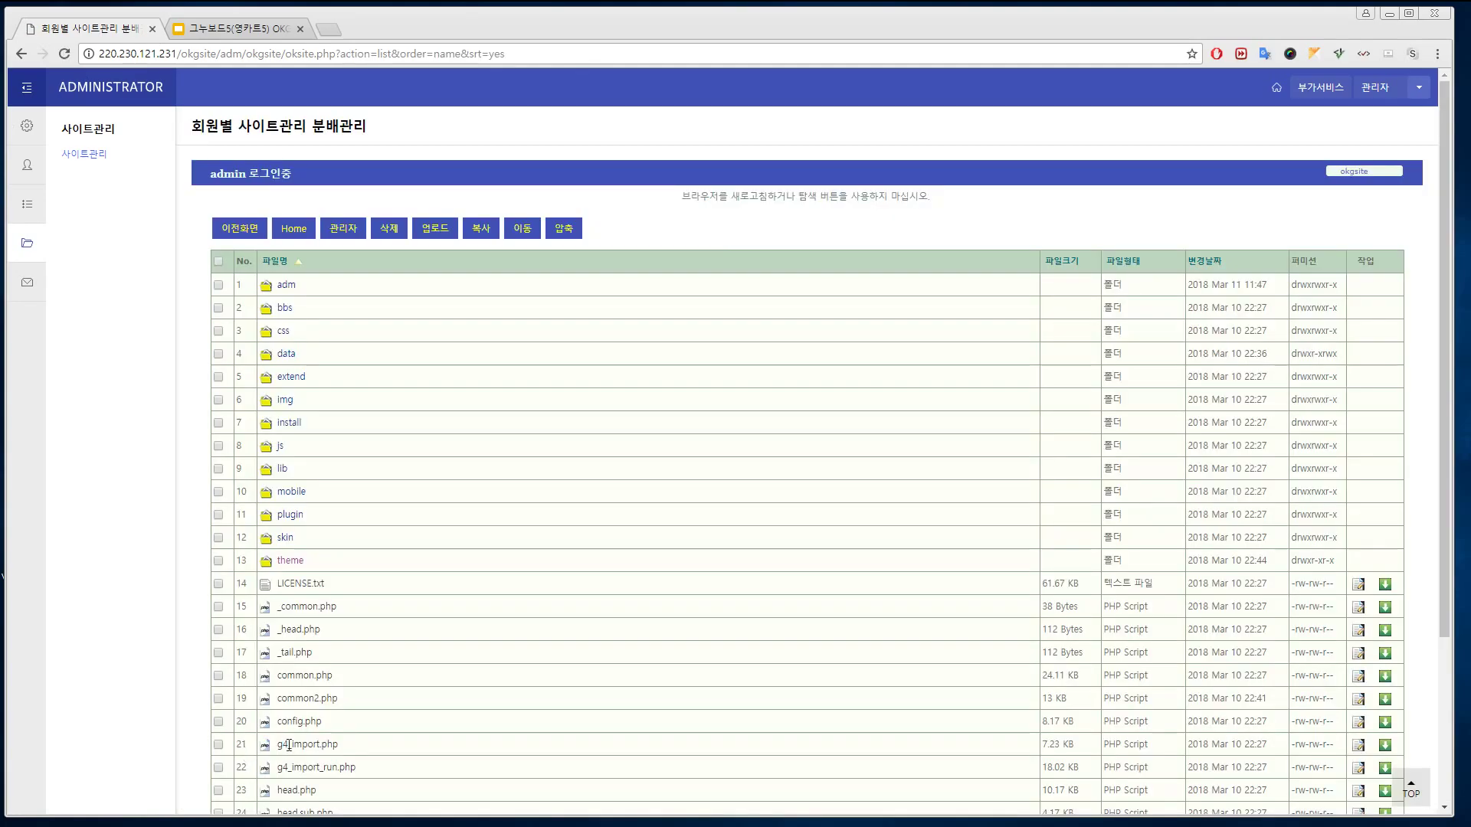
{"action": "scroll", "coordinate": [653, 692], "scroll_direction": "down", "scroll_amount": 5}
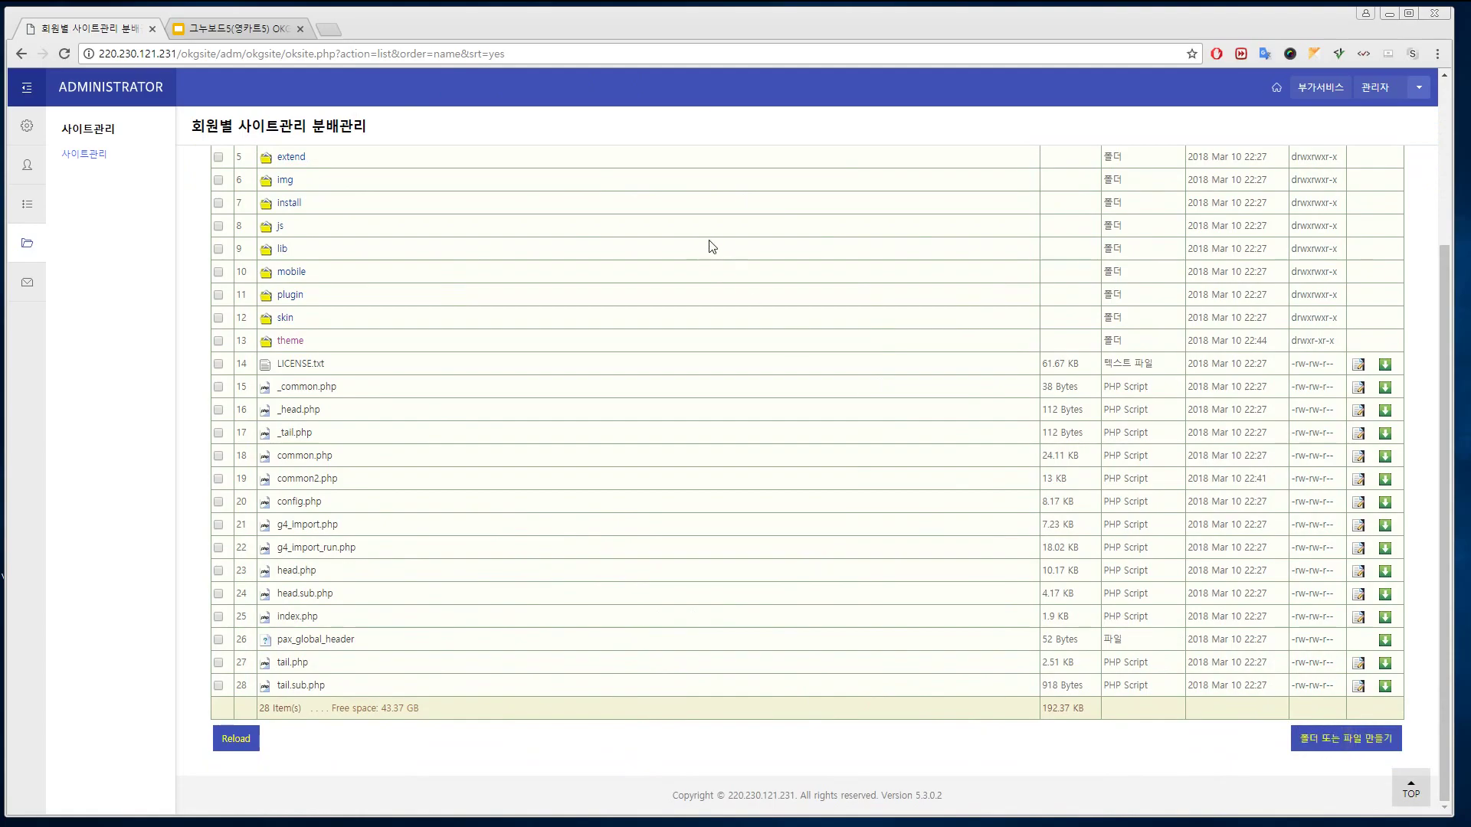
{"action": "scroll", "coordinate": [712, 246], "scroll_direction": "up", "scroll_amount": 3}
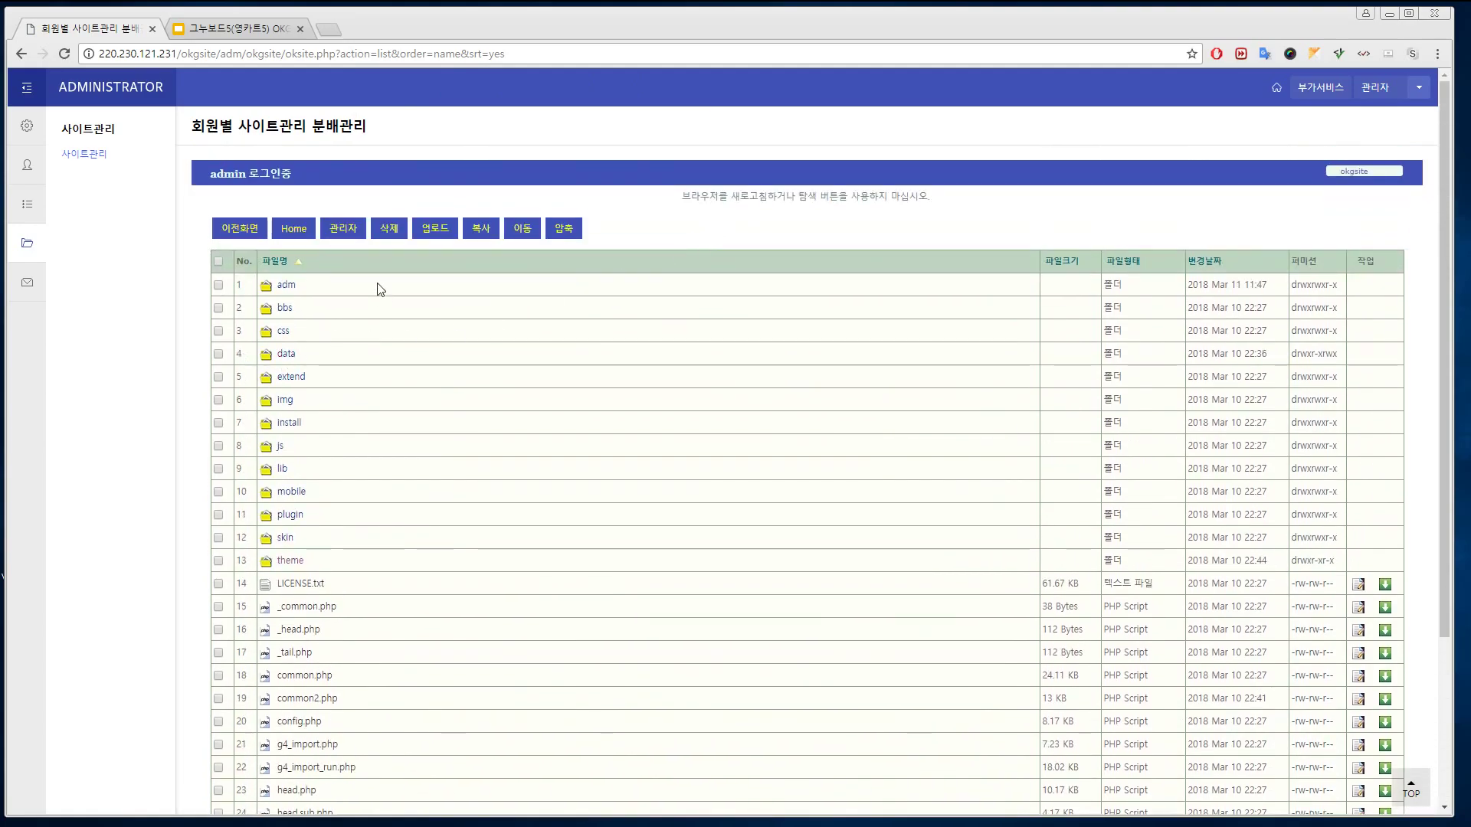
{"action": "left_click", "coordinate": [343, 228]}
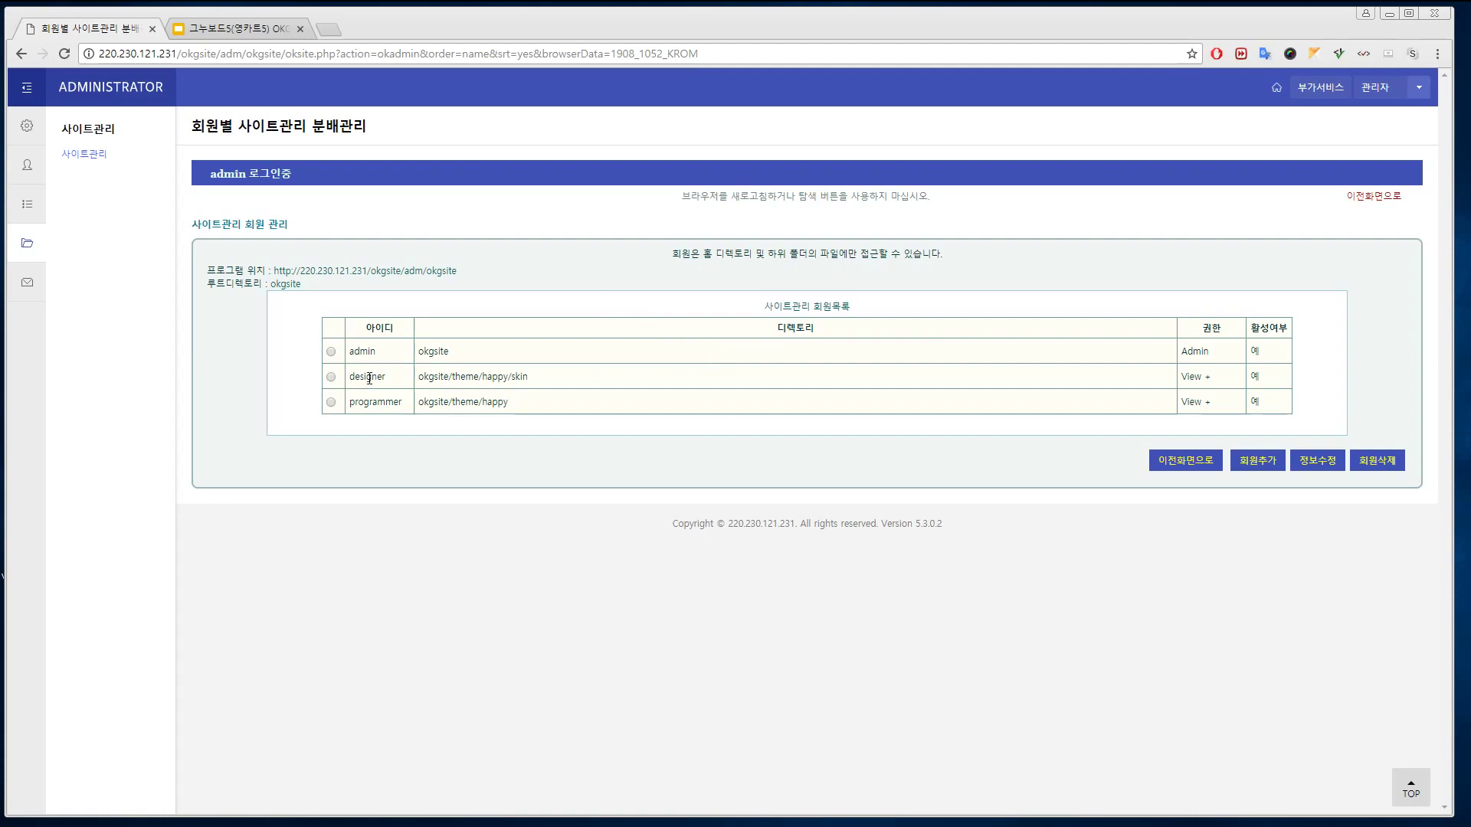
Highlight the theme and happy folder names in a member's directory path
{"action": "double_click", "coordinate": [457, 377]}
{"action": "left_click_drag", "start_coordinate": [482, 376], "coordinate": [499, 376]}
{"action": "left_click", "coordinate": [529, 376]}
Return to the 사이트관리 file manager and start a new site-management member via 회원추가
{"action": "mouse_move", "coordinate": [26, 165]}
{"action": "left_click", "coordinate": [80, 154]}
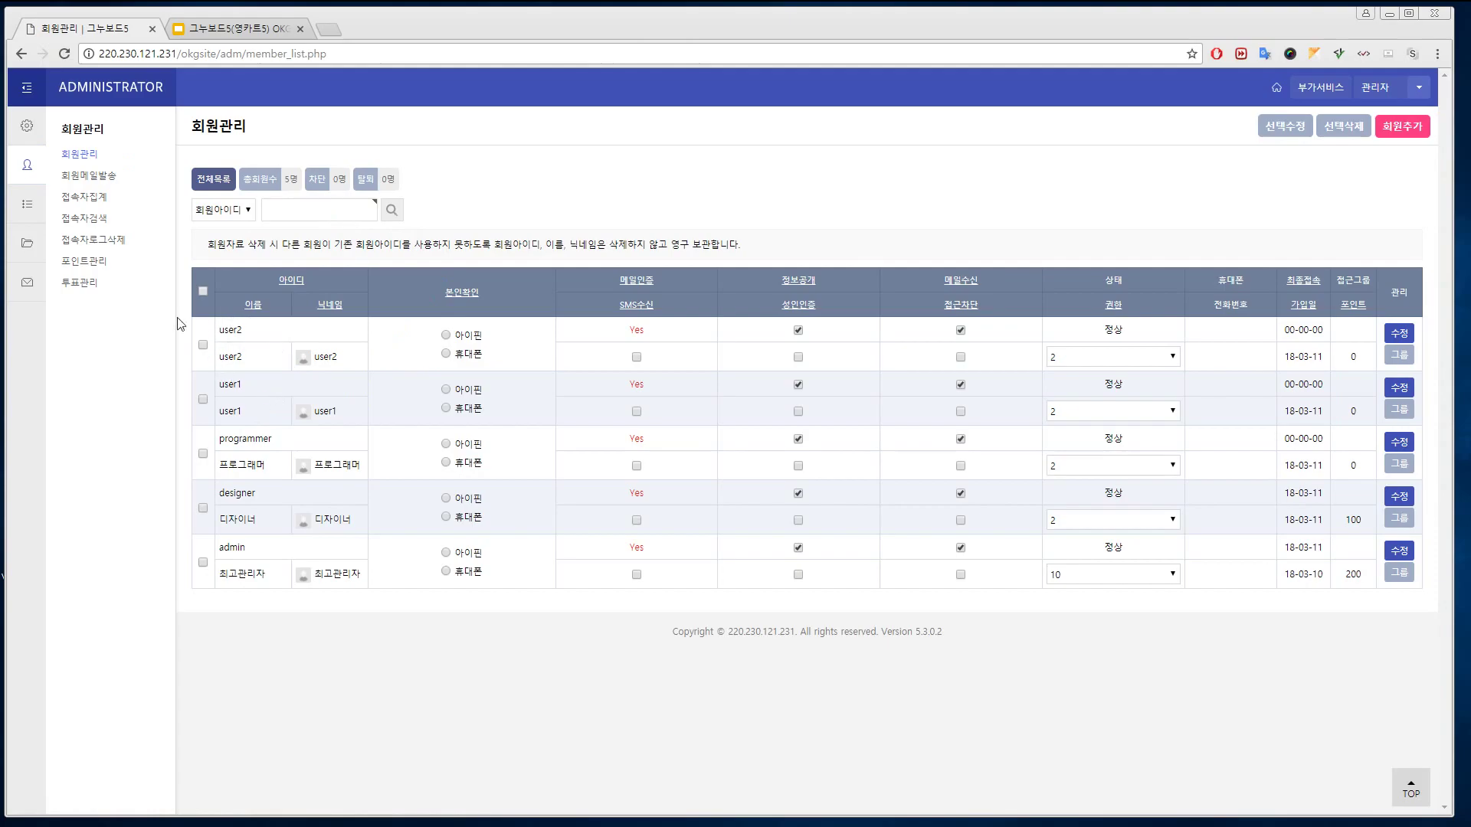
{"action": "mouse_move", "coordinate": [29, 244]}
{"action": "left_click", "coordinate": [87, 157]}
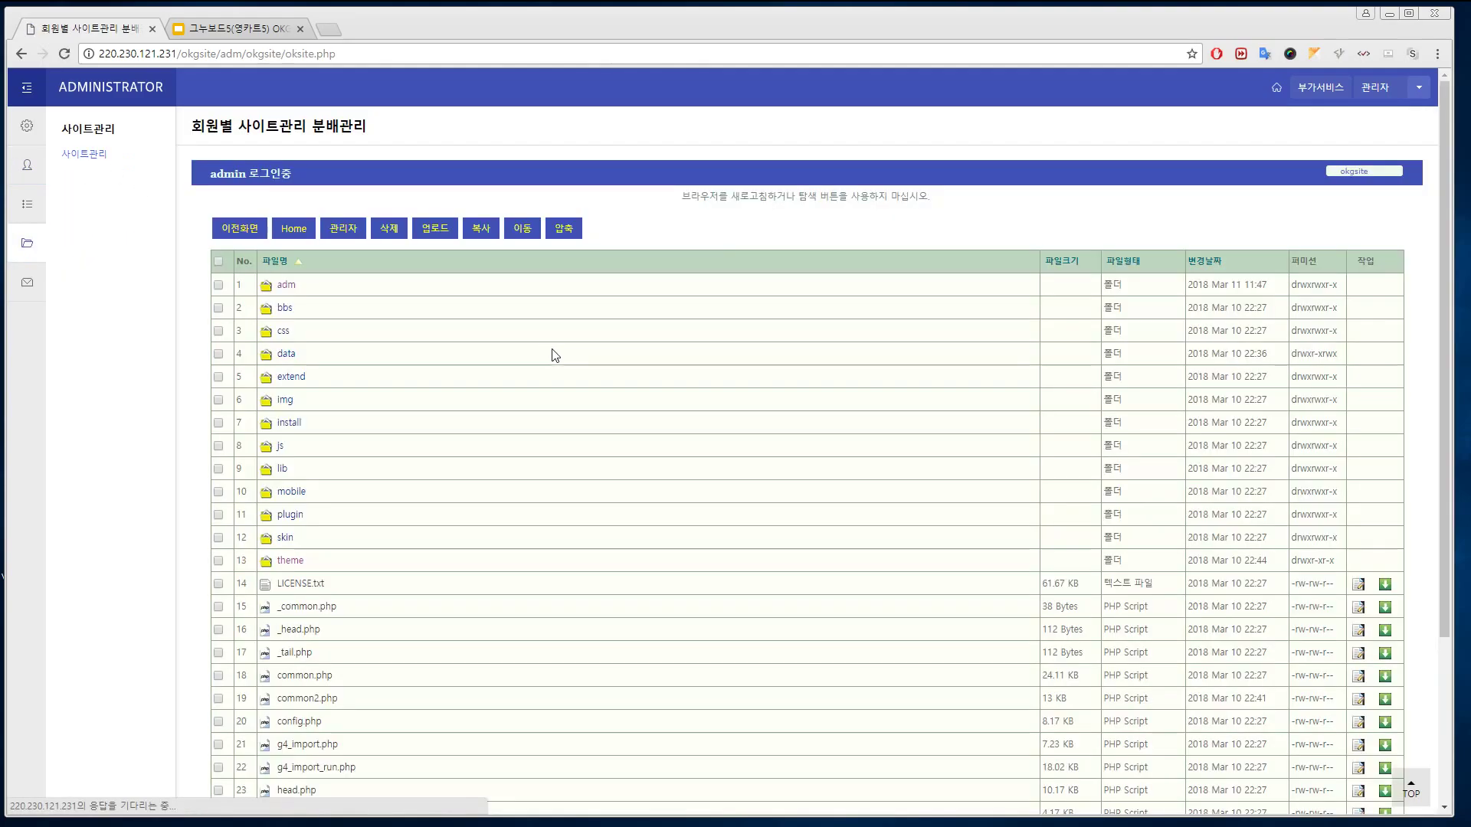
{"action": "left_click", "coordinate": [346, 231]}
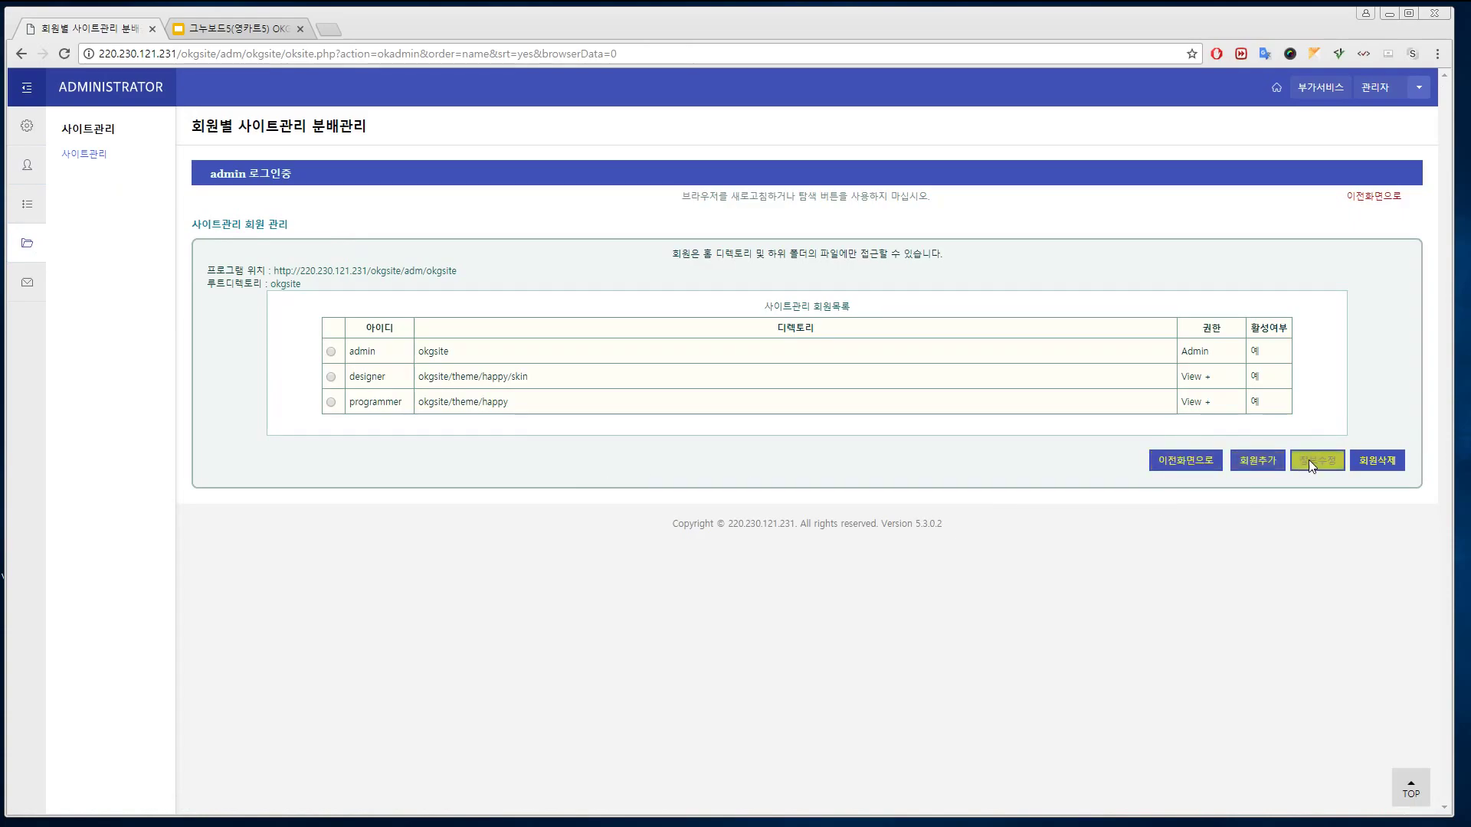
{"action": "left_click", "coordinate": [1257, 460]}
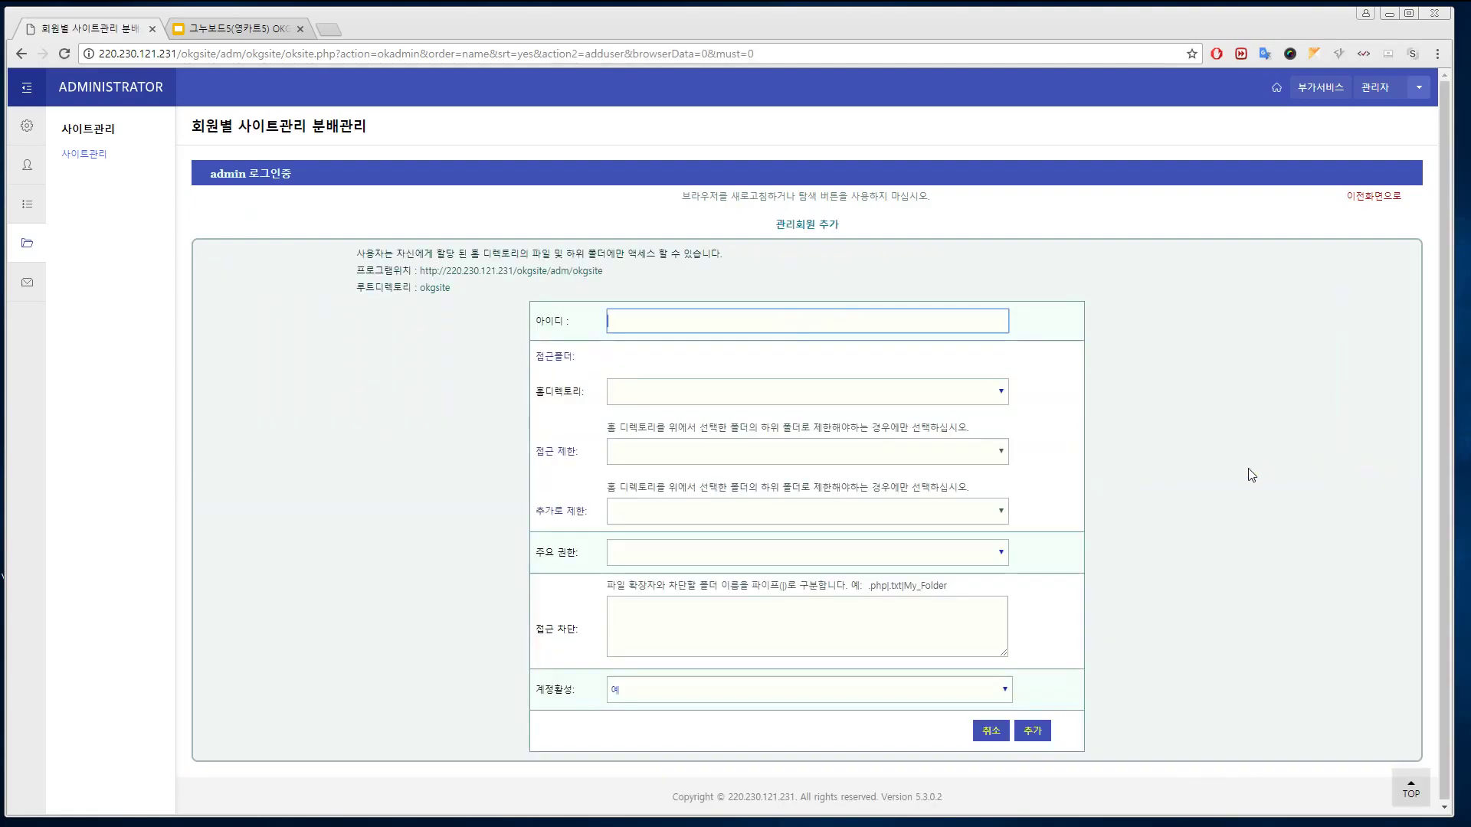
Enter the user ID and restrict access to theme, then happy, then mobile
{"action": "left_click", "coordinate": [720, 321]}
{"action": "type", "text": "ㅓㄴㄷㅁ"}
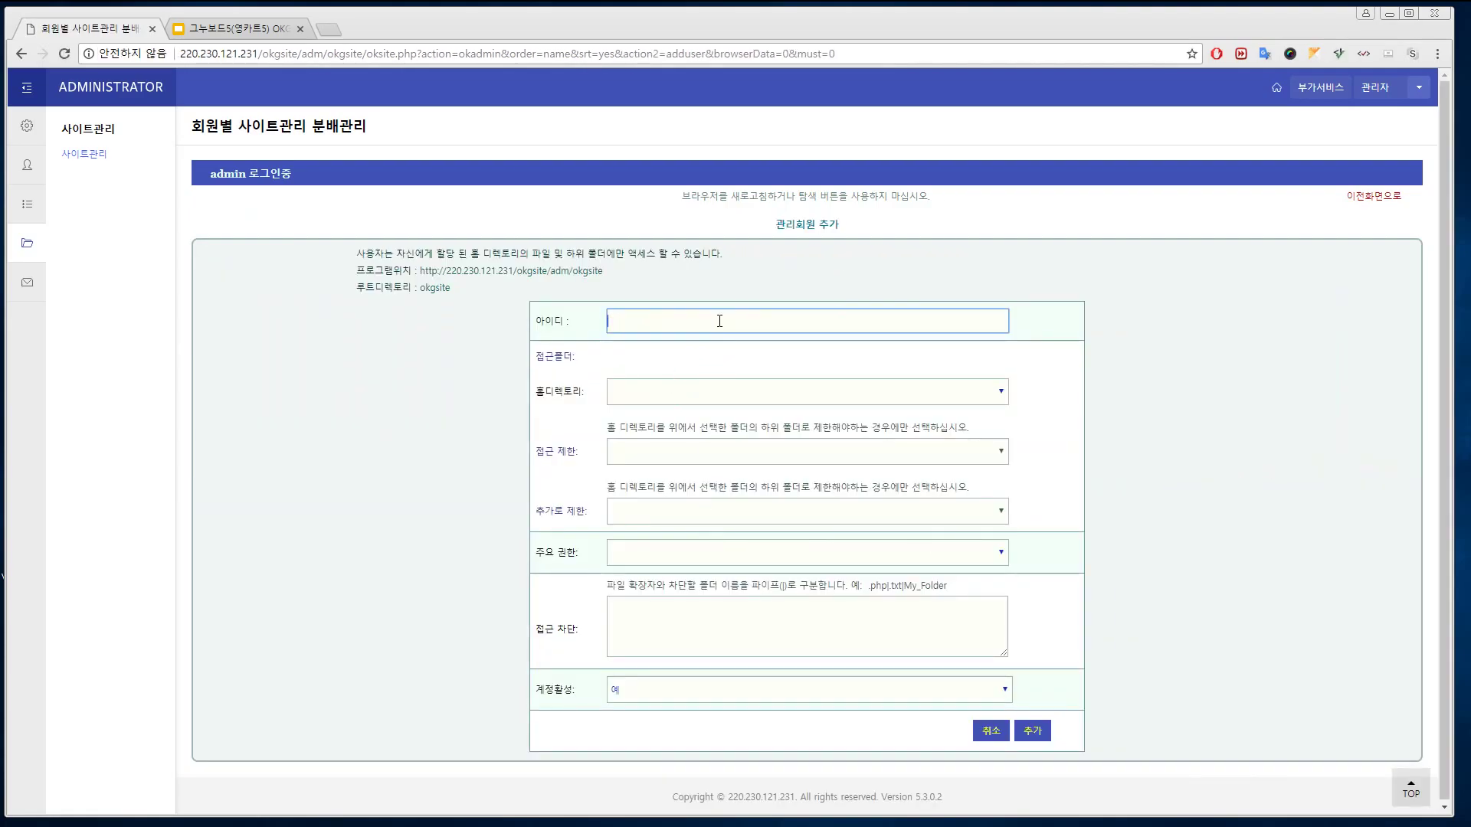
{"action": "type", "text": "user1"}
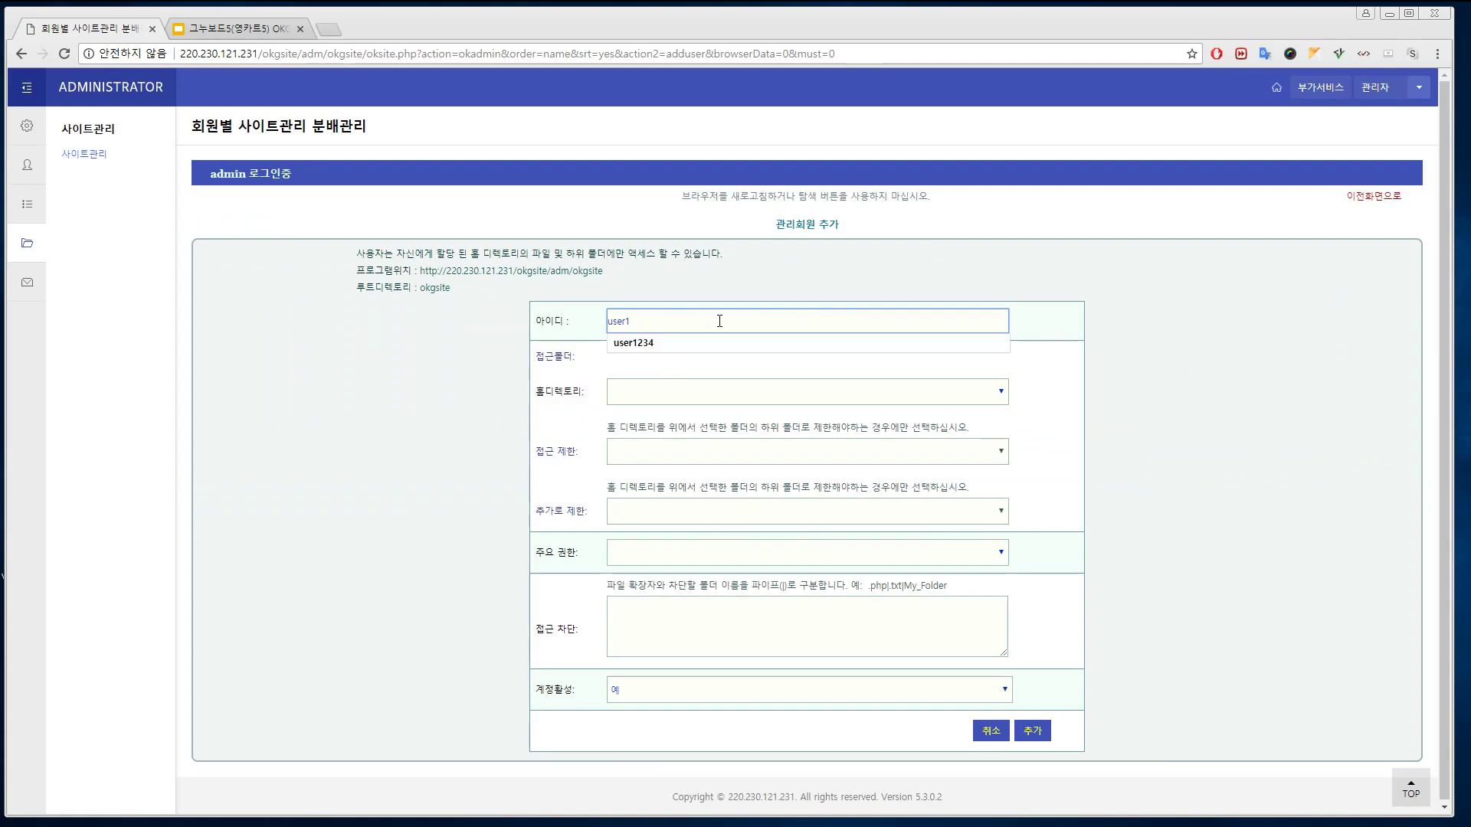
{"action": "left_click", "coordinate": [699, 392]}
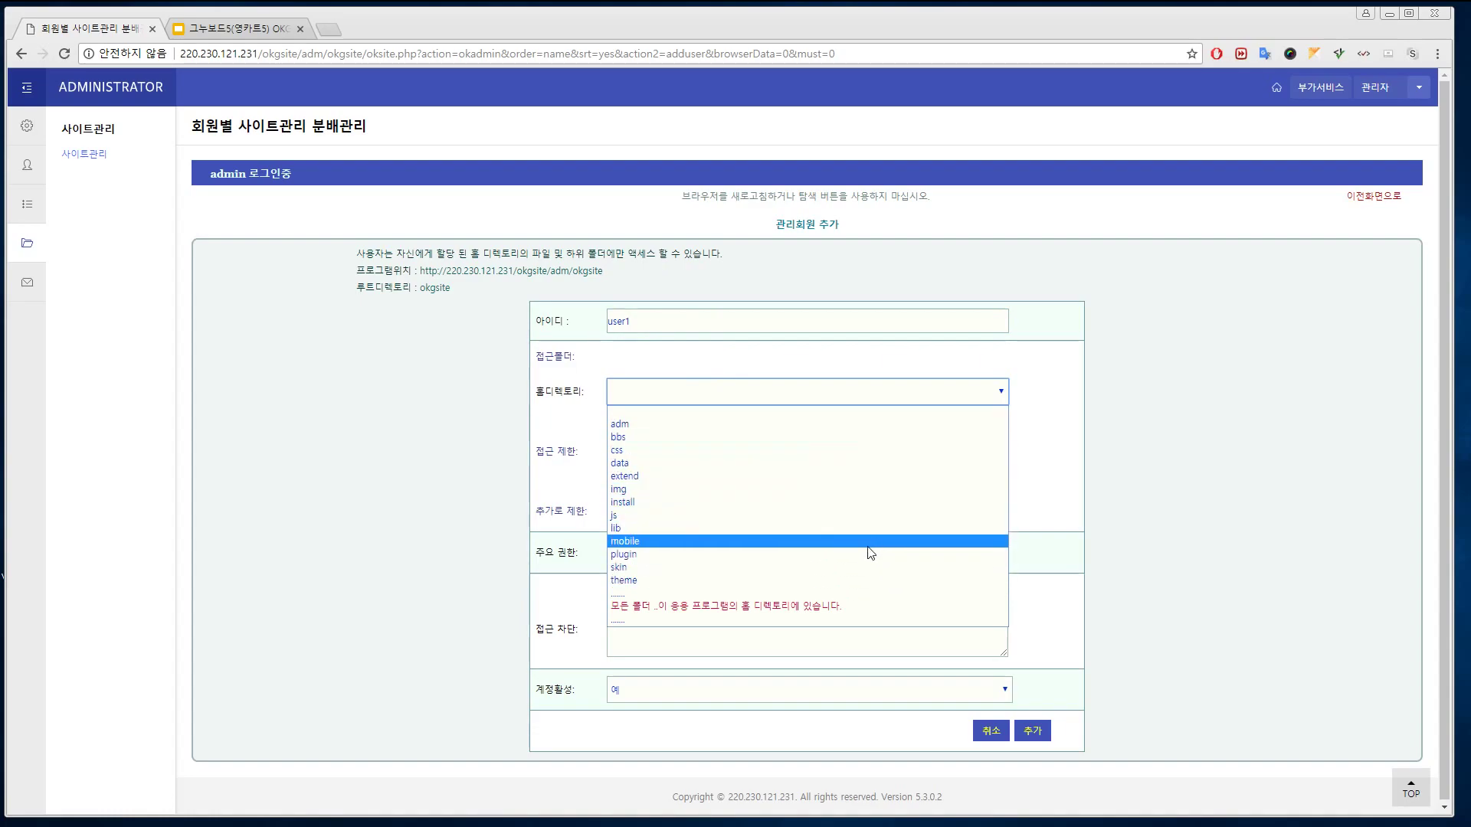
{"action": "left_click", "coordinate": [858, 587]}
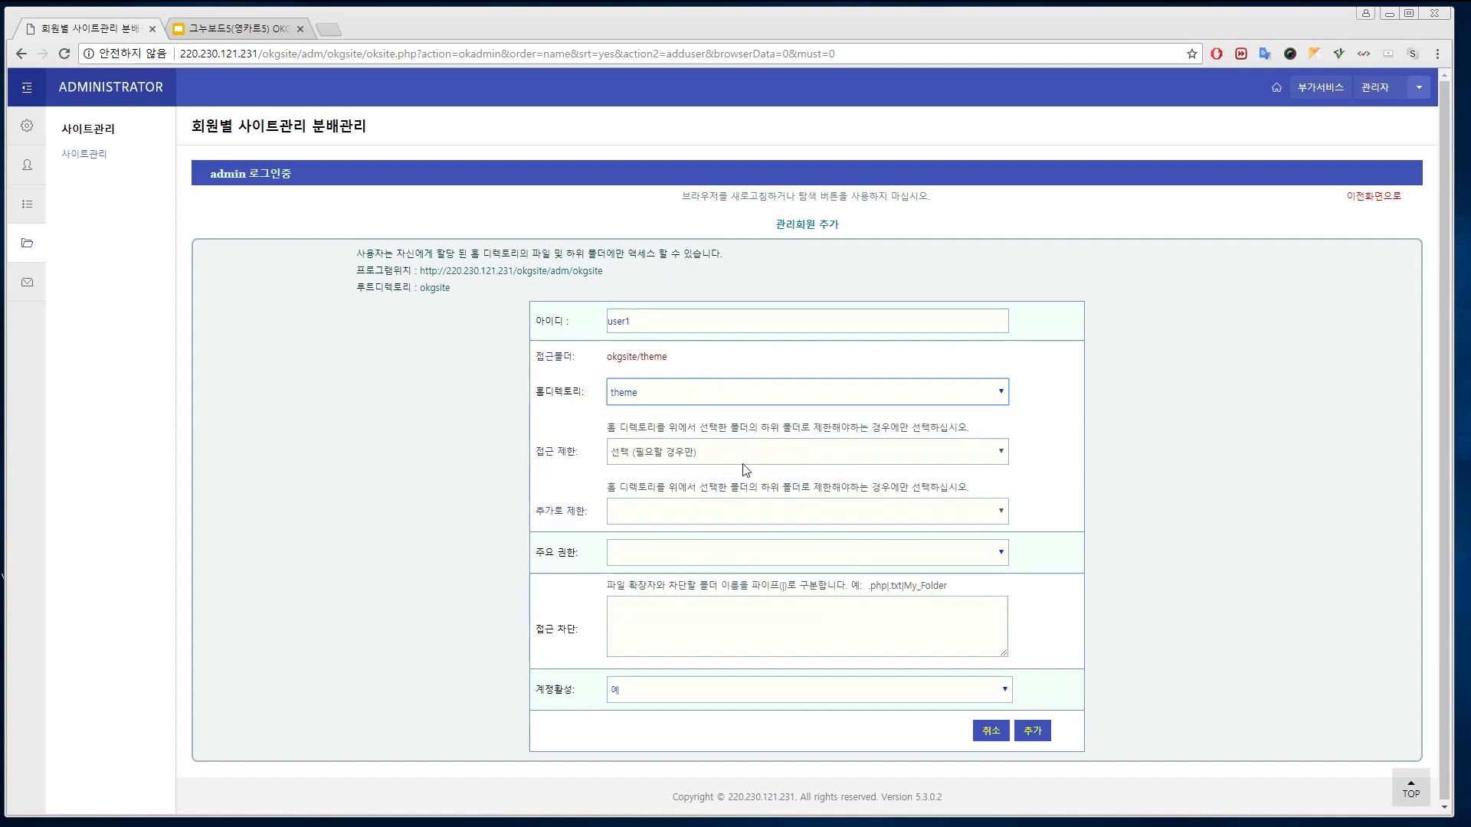
{"action": "left_click", "coordinate": [828, 458]}
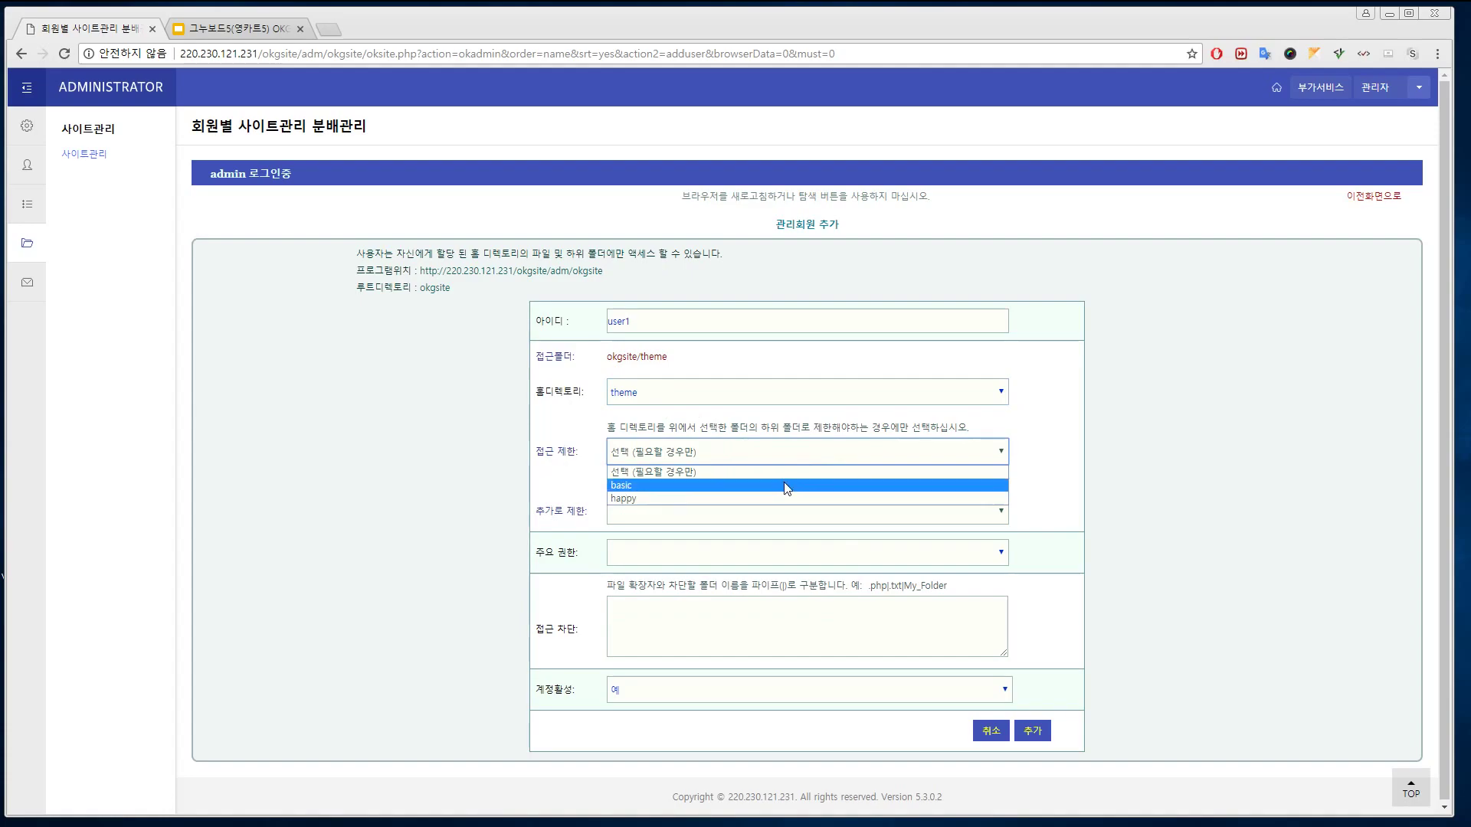
{"action": "left_click", "coordinate": [774, 499]}
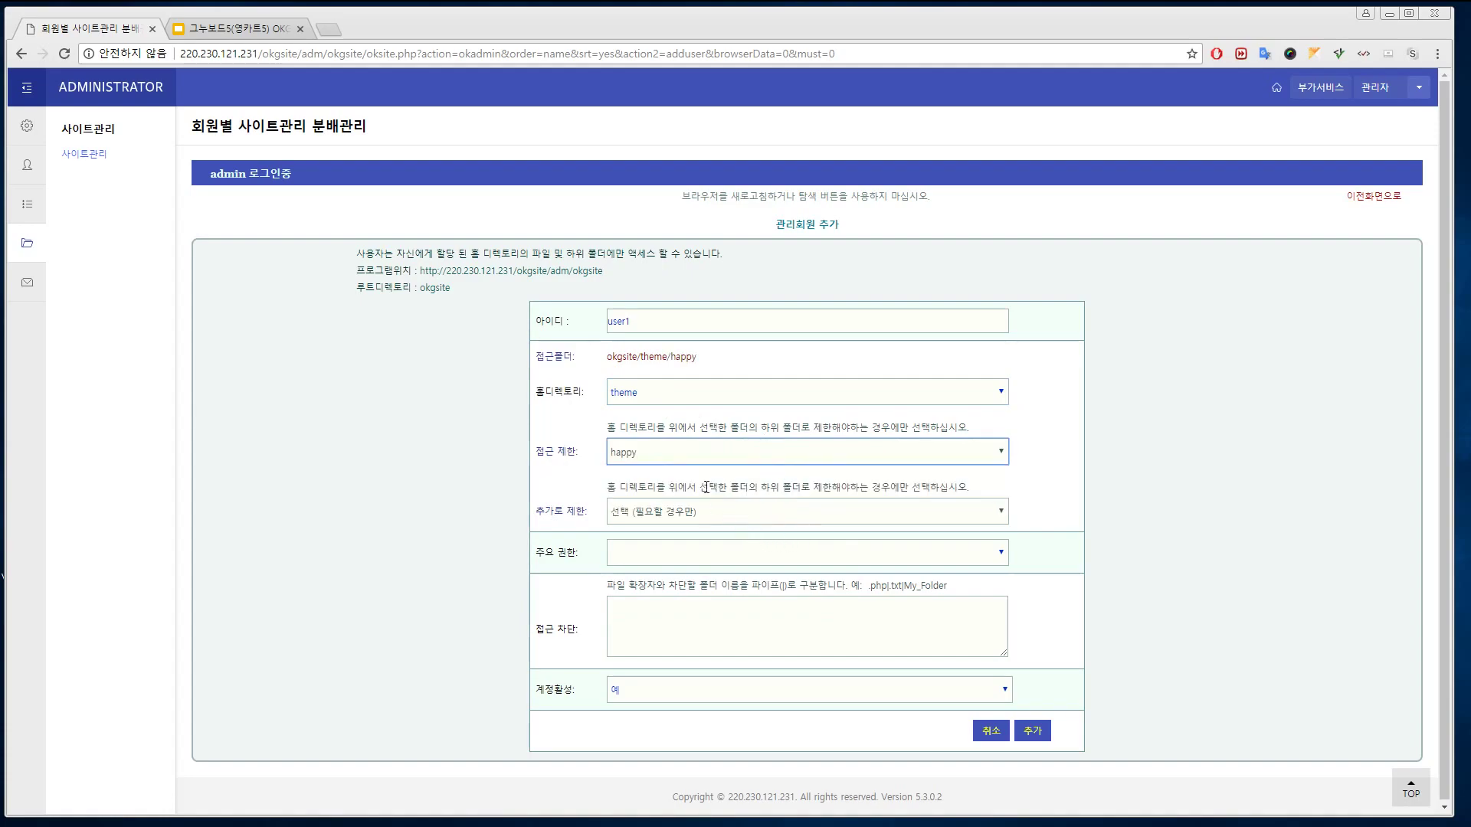
{"action": "left_click", "coordinate": [807, 515]}
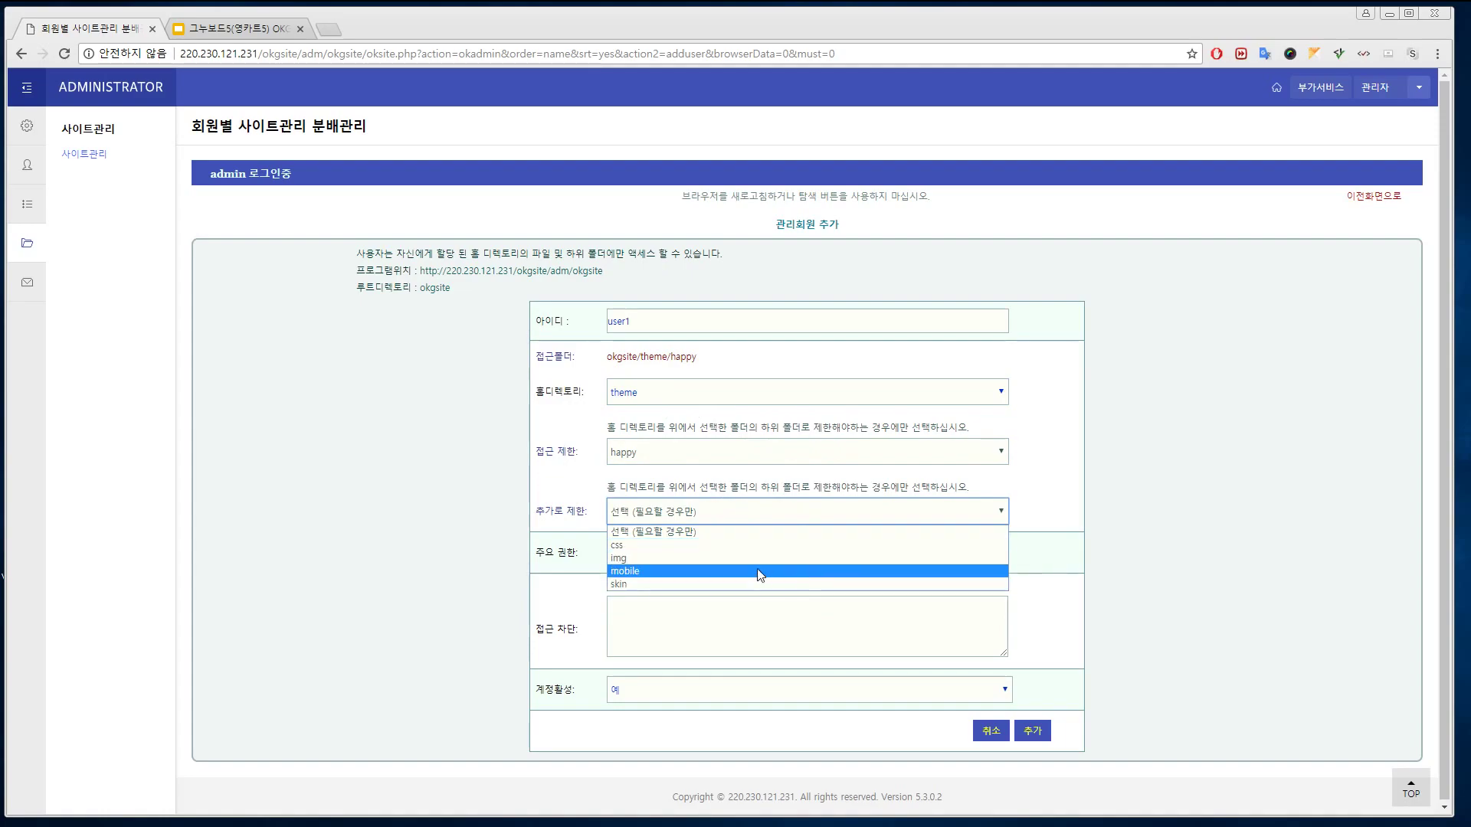
{"action": "left_click", "coordinate": [713, 574]}
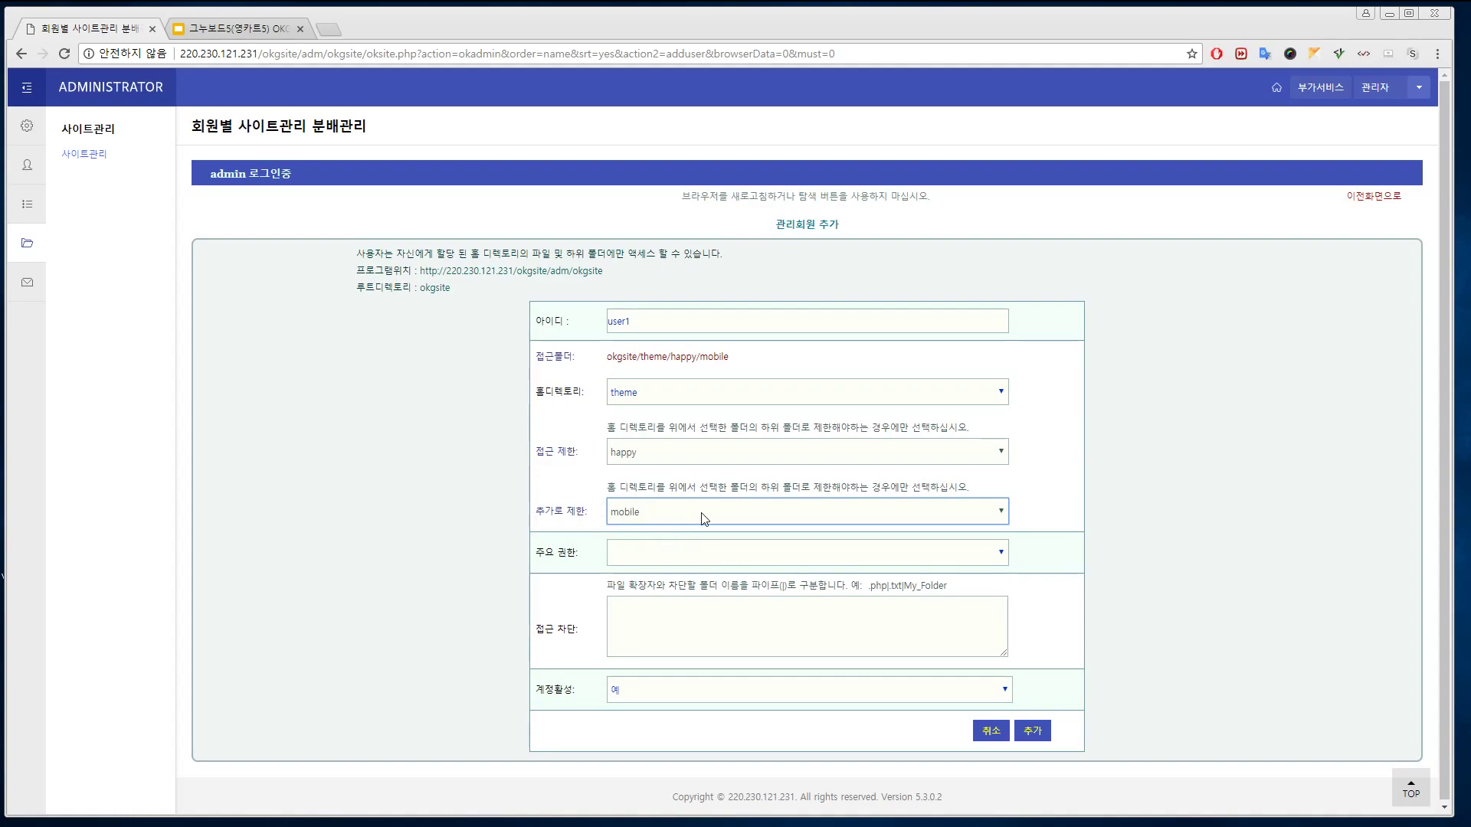
{"action": "left_click", "coordinate": [1000, 553]}
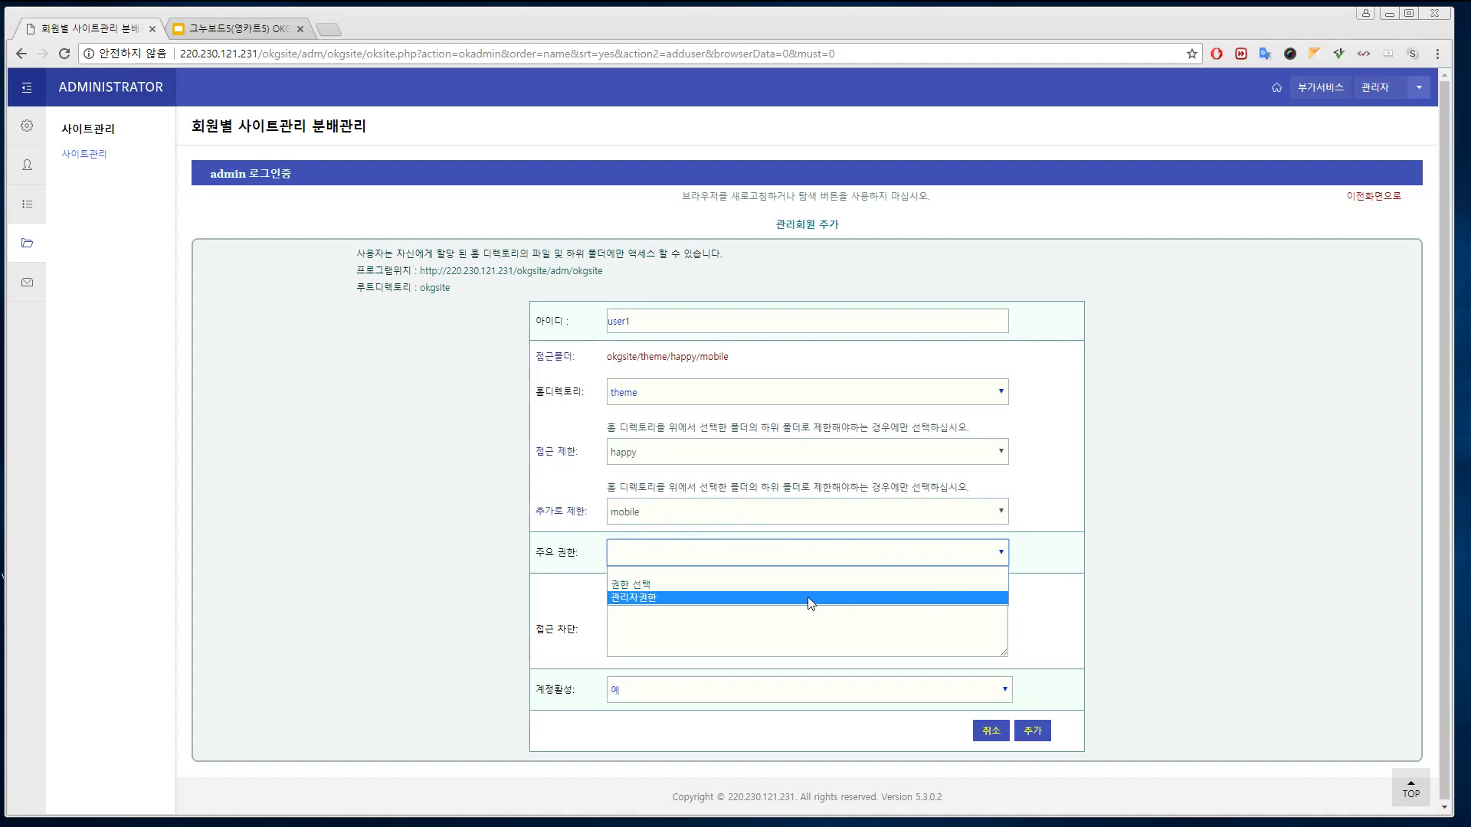
Set 권한 선택 with delete, edit, upload and copy permissions, and block .php
{"action": "left_click", "coordinate": [825, 586]}
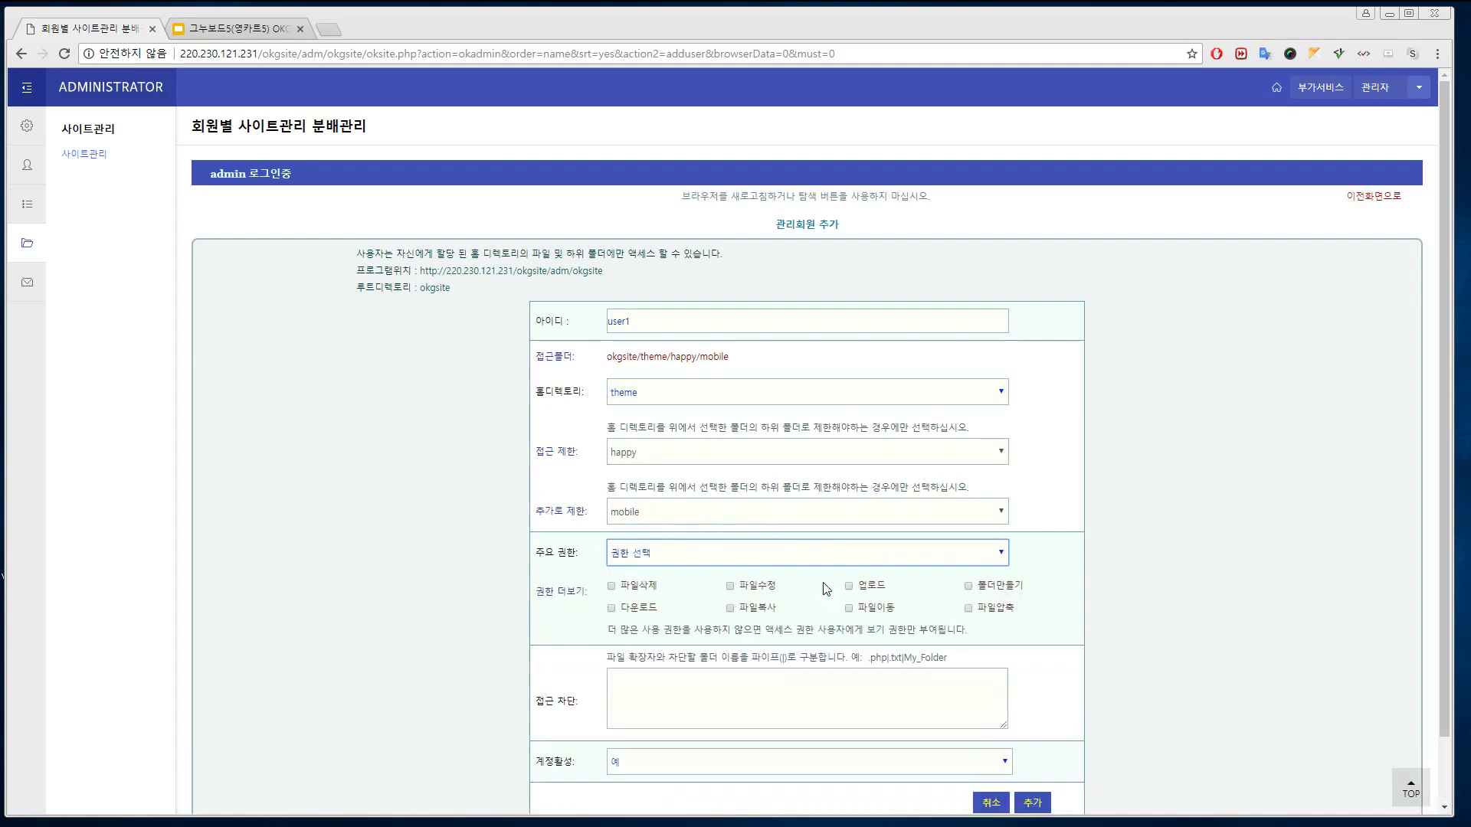
{"action": "scroll", "coordinate": [1073, 556], "scroll_direction": "down", "scroll_amount": 1}
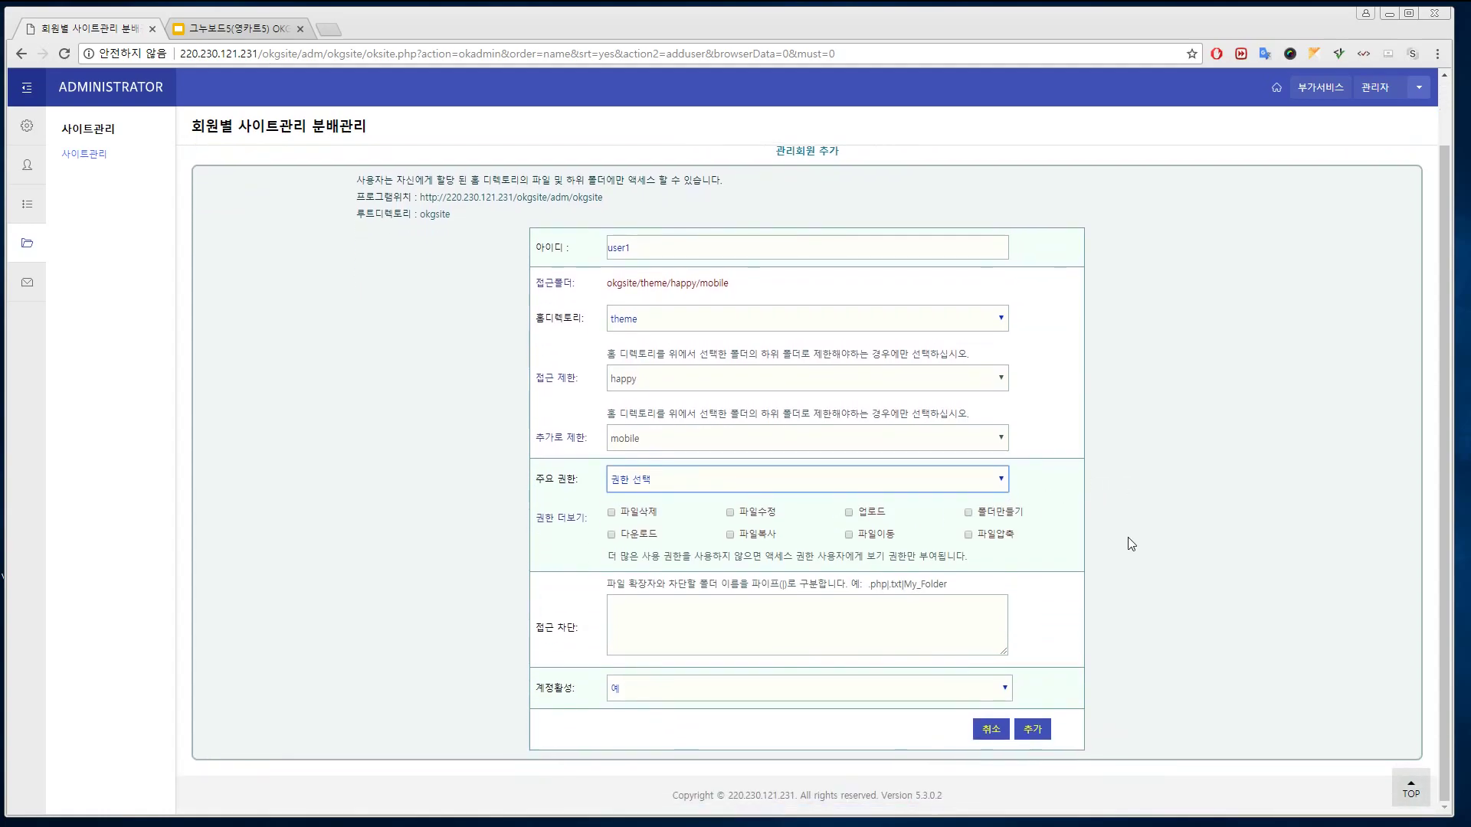
{"action": "left_click", "coordinate": [621, 510]}
{"action": "left_click", "coordinate": [731, 515]}
{"action": "left_click", "coordinate": [852, 514]}
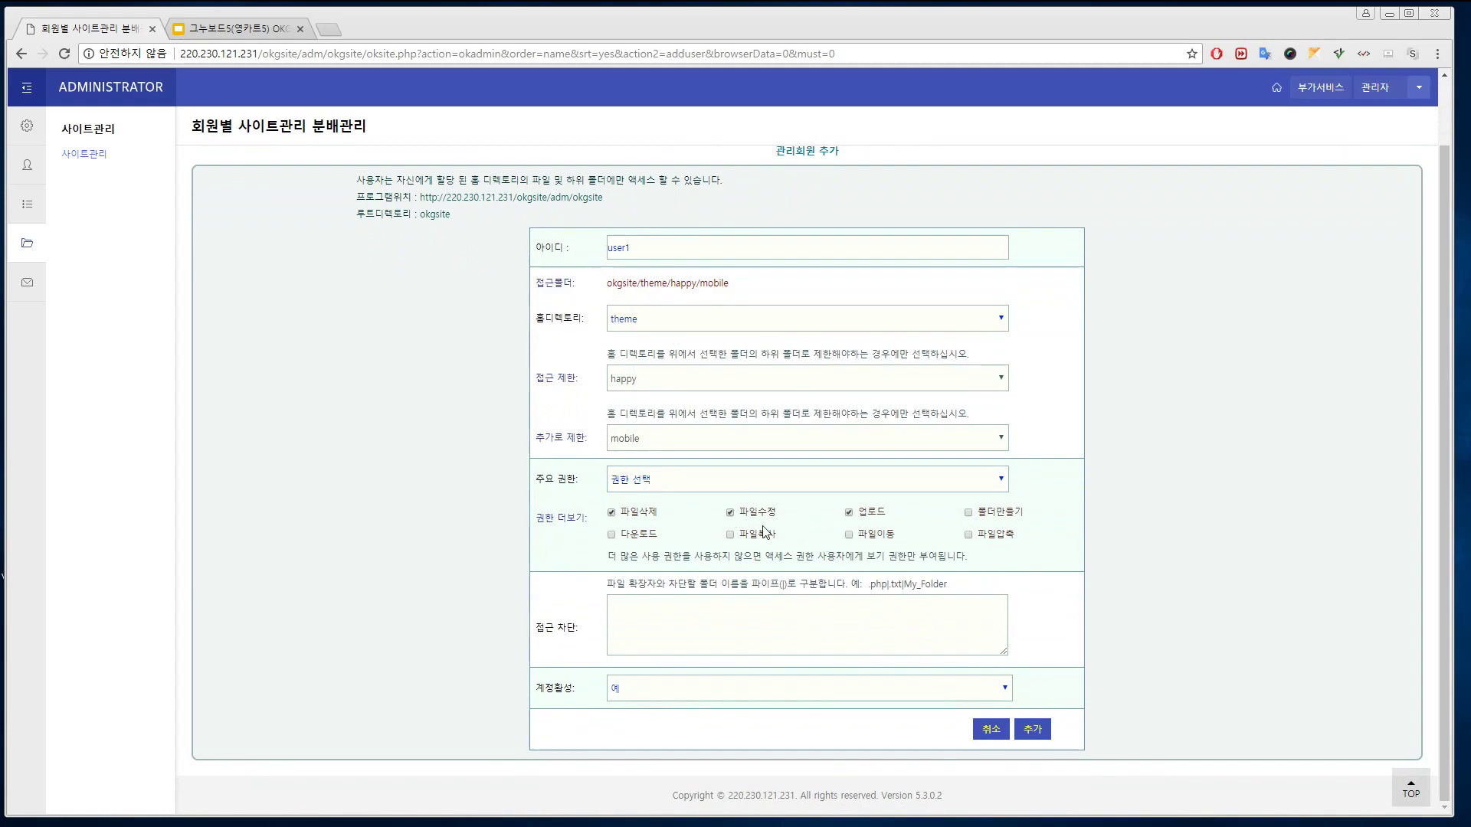
{"action": "left_click", "coordinate": [731, 535]}
{"action": "left_click", "coordinate": [750, 610]}
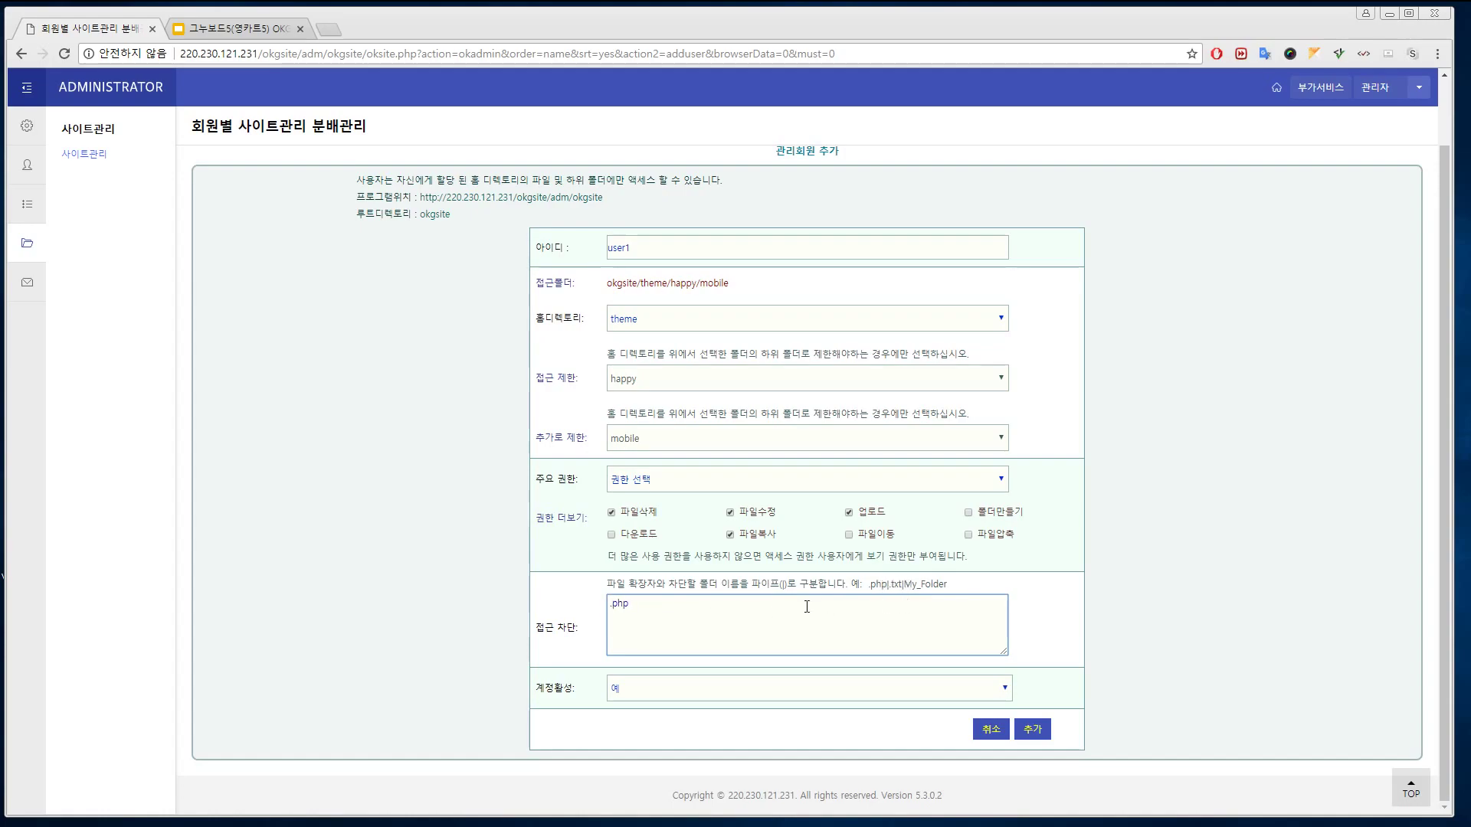
Confirm adding user1, check 관리권한설정, and return to the 사이트관리 file list
{"action": "left_click", "coordinate": [1031, 730]}
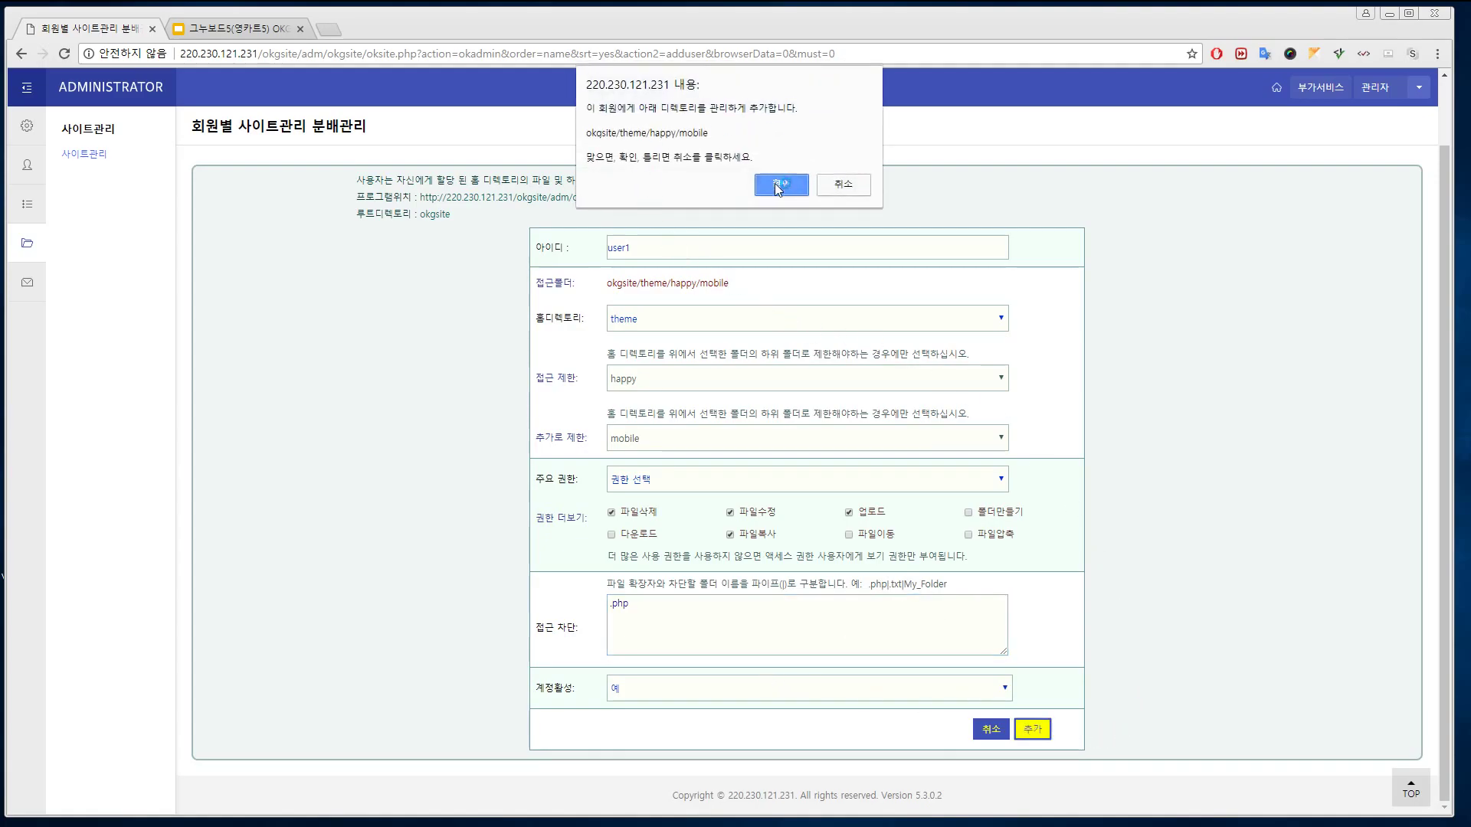
{"action": "left_click", "coordinate": [782, 184]}
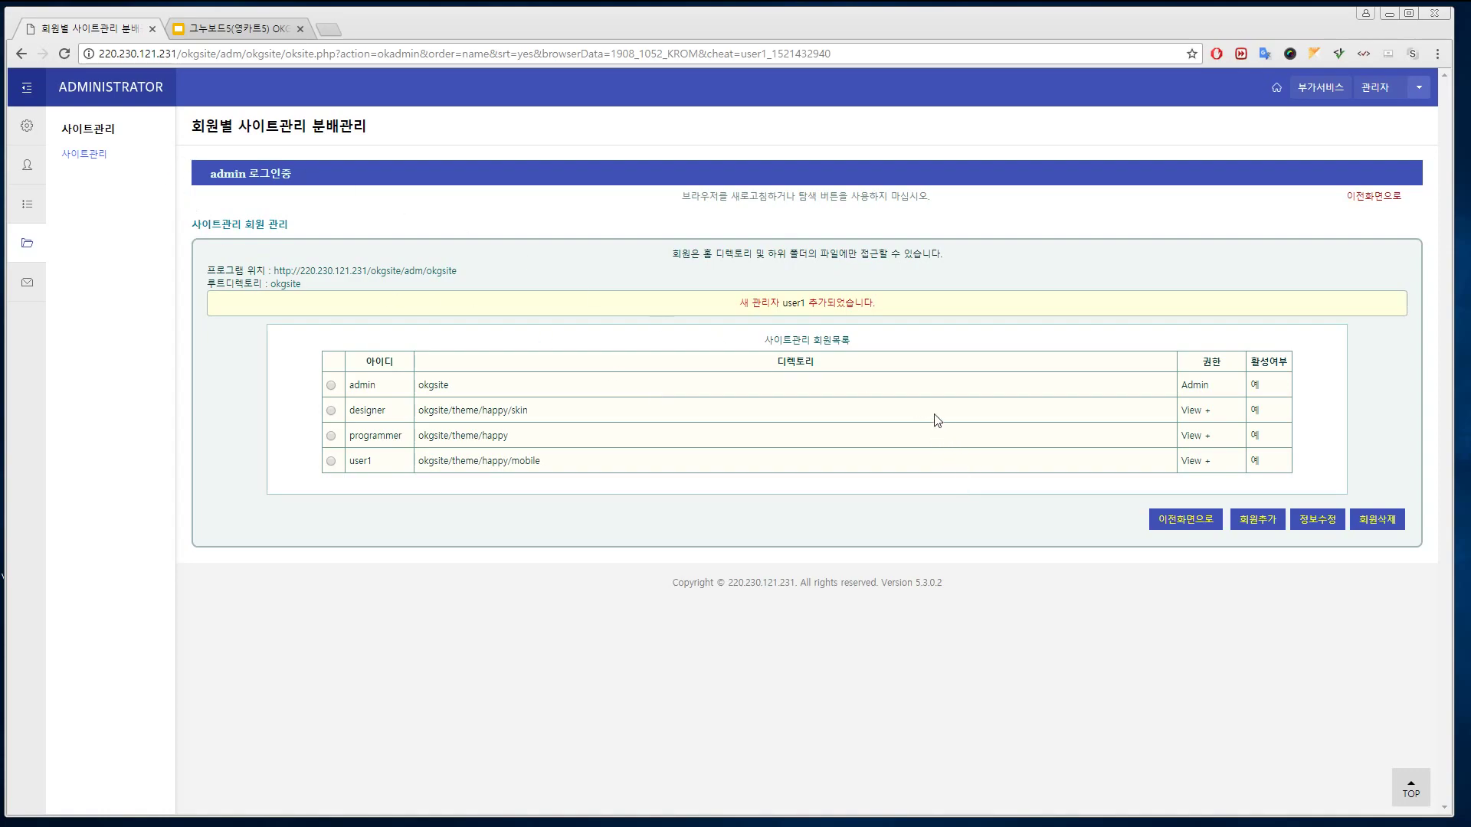
{"action": "left_click", "coordinate": [29, 129]}
{"action": "left_click", "coordinate": [98, 178]}
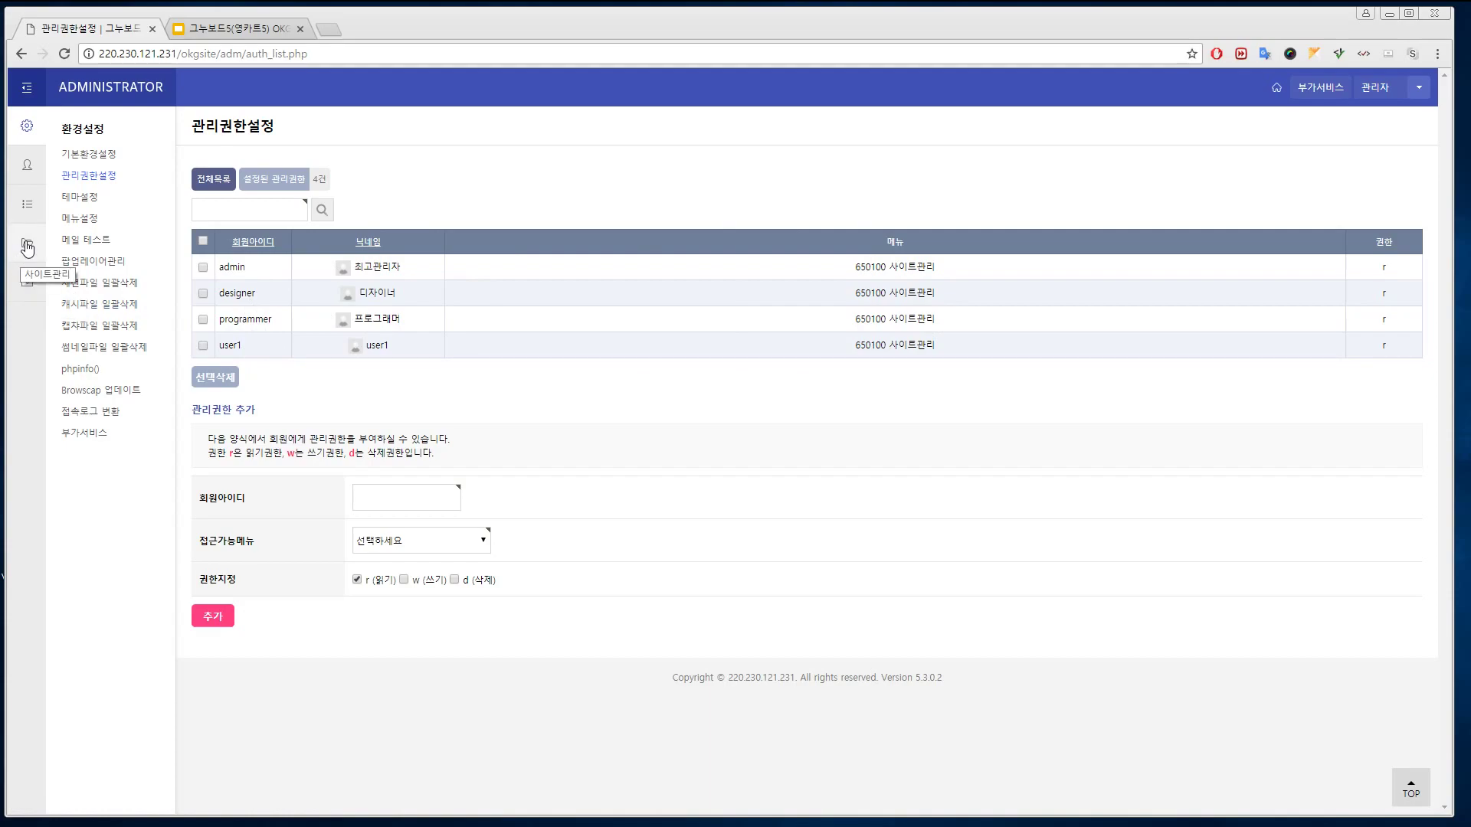
{"action": "left_click", "coordinate": [24, 249]}
{"action": "left_click", "coordinate": [91, 158]}
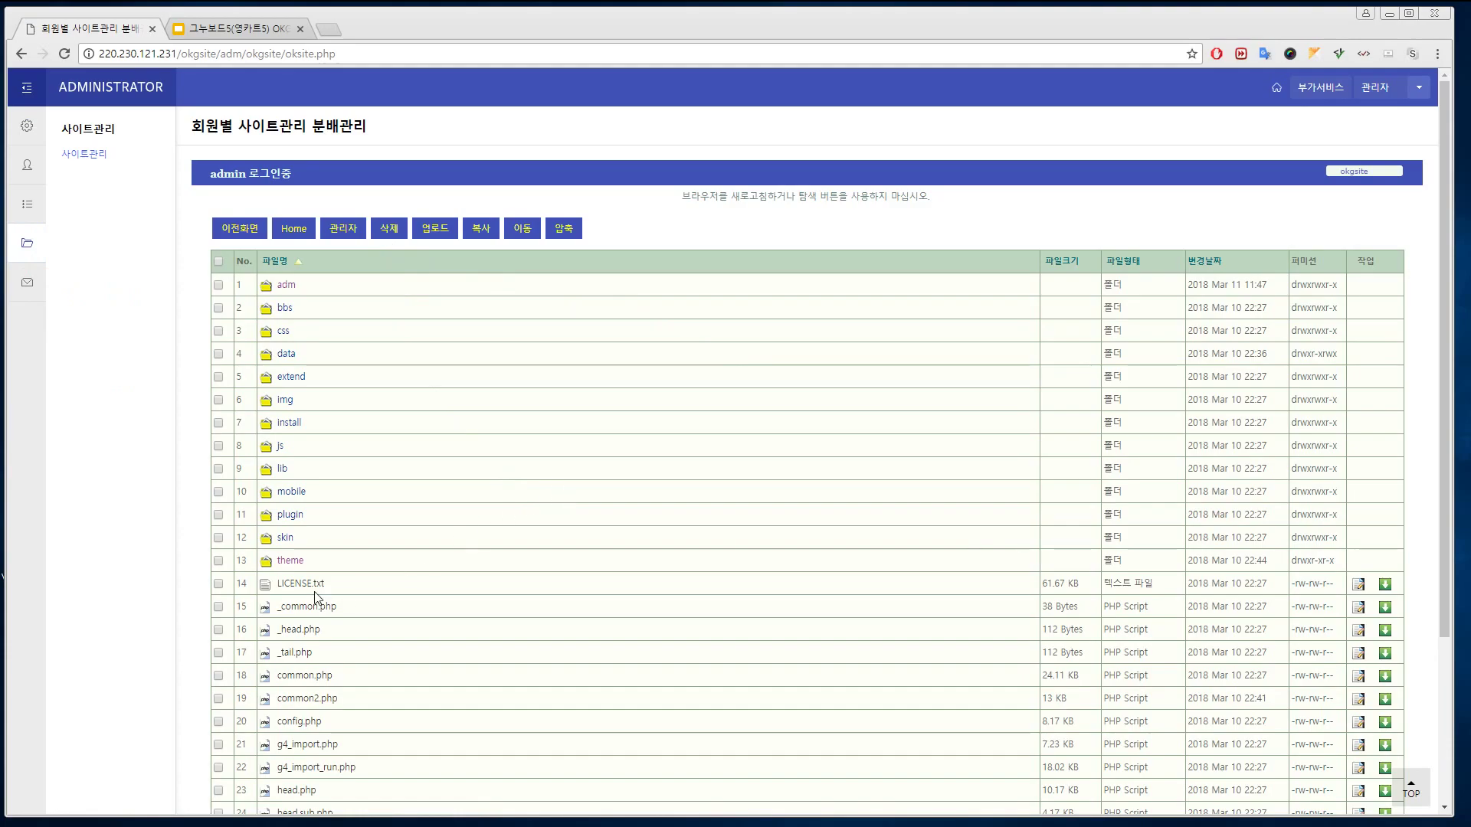
Browse into theme/happy/css and open default.css in the file editor
{"action": "left_click", "coordinate": [292, 561]}
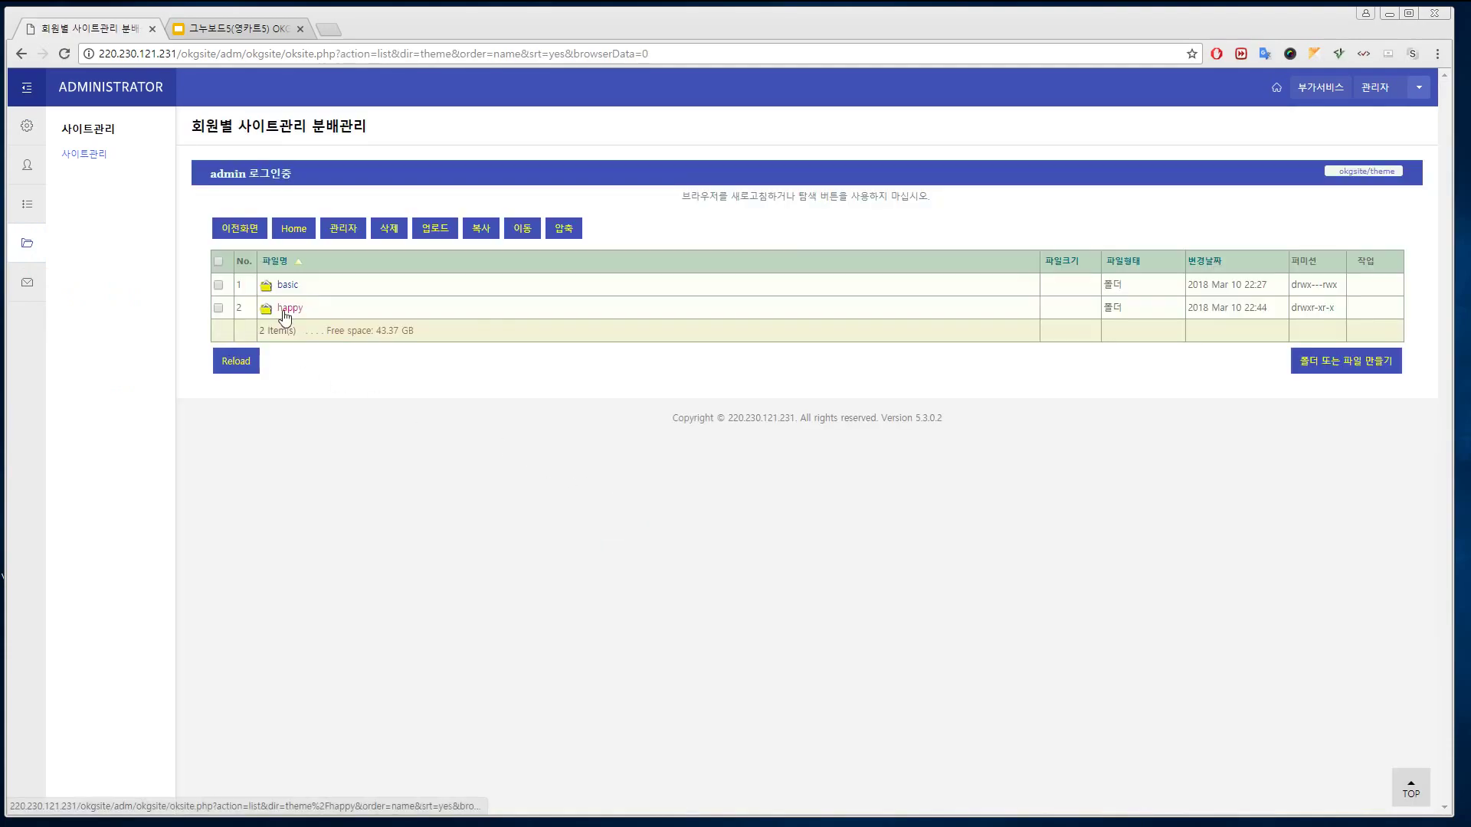
{"action": "left_click", "coordinate": [288, 309]}
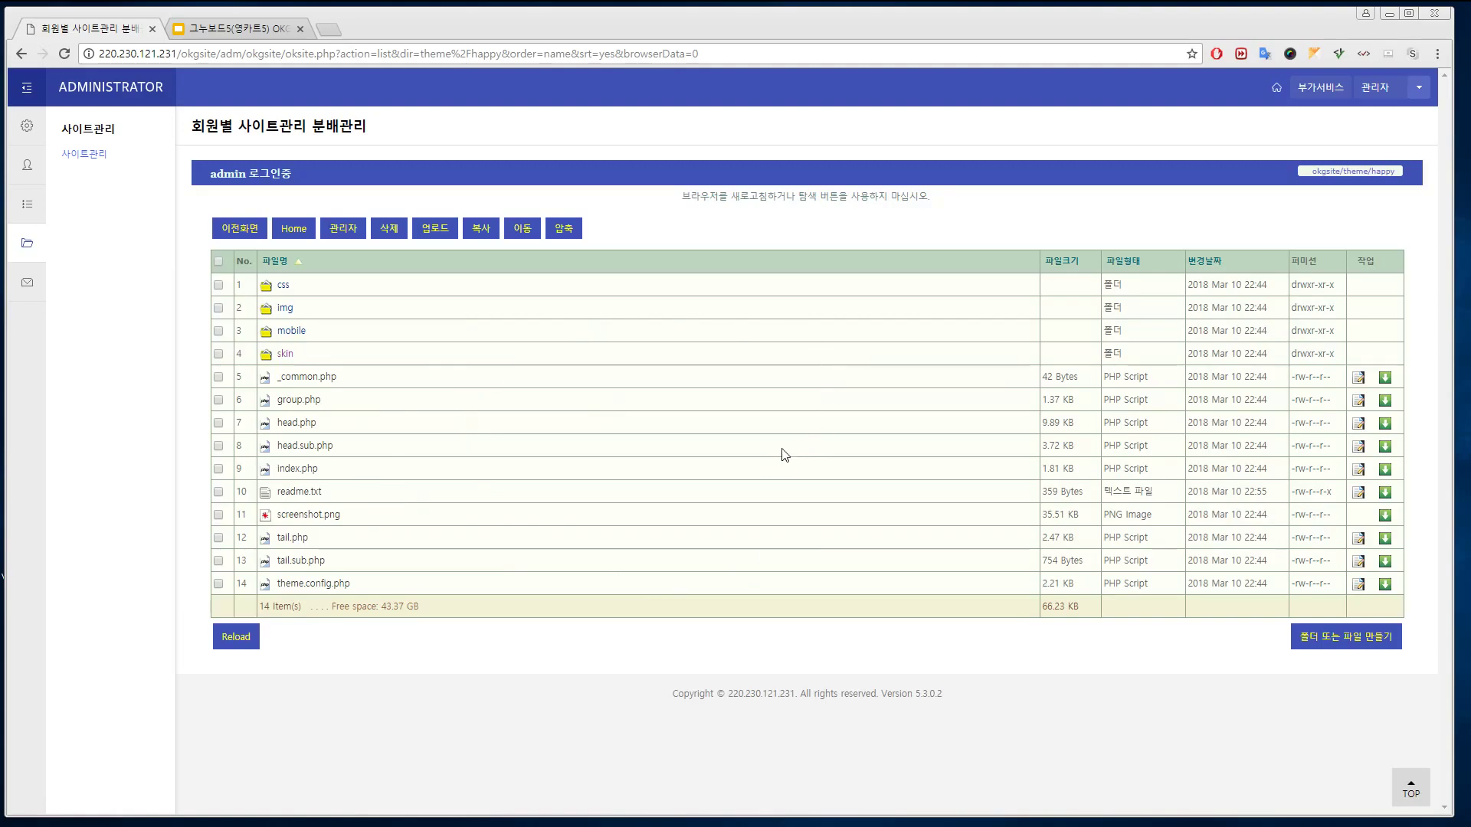
{"action": "left_click", "coordinate": [281, 287]}
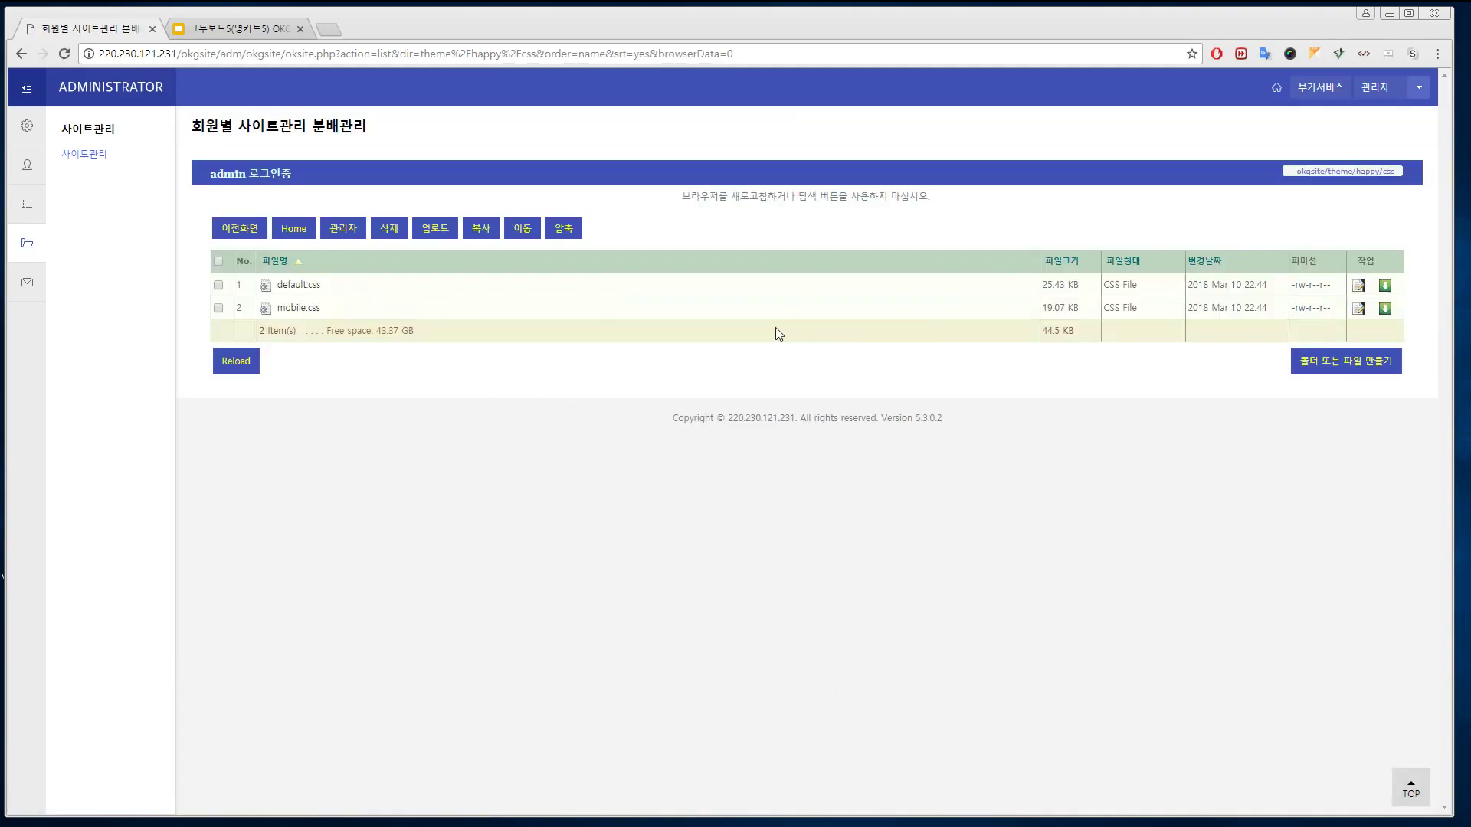
{"action": "left_click", "coordinate": [1359, 286]}
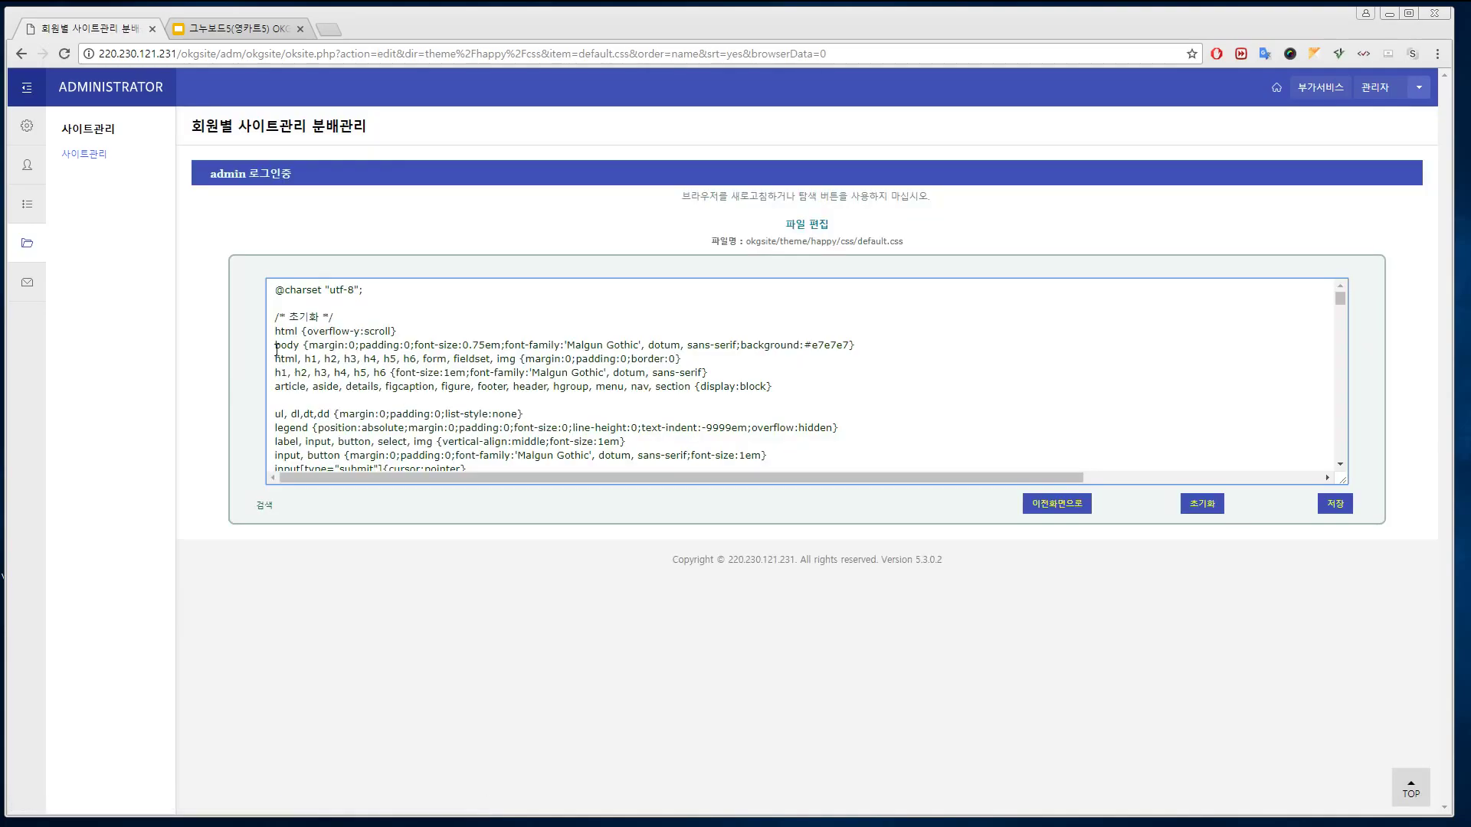
Add sdfdsf to default.css's reset comment and save the file
{"action": "scroll", "coordinate": [336, 311], "scroll_direction": "down", "scroll_amount": 10}
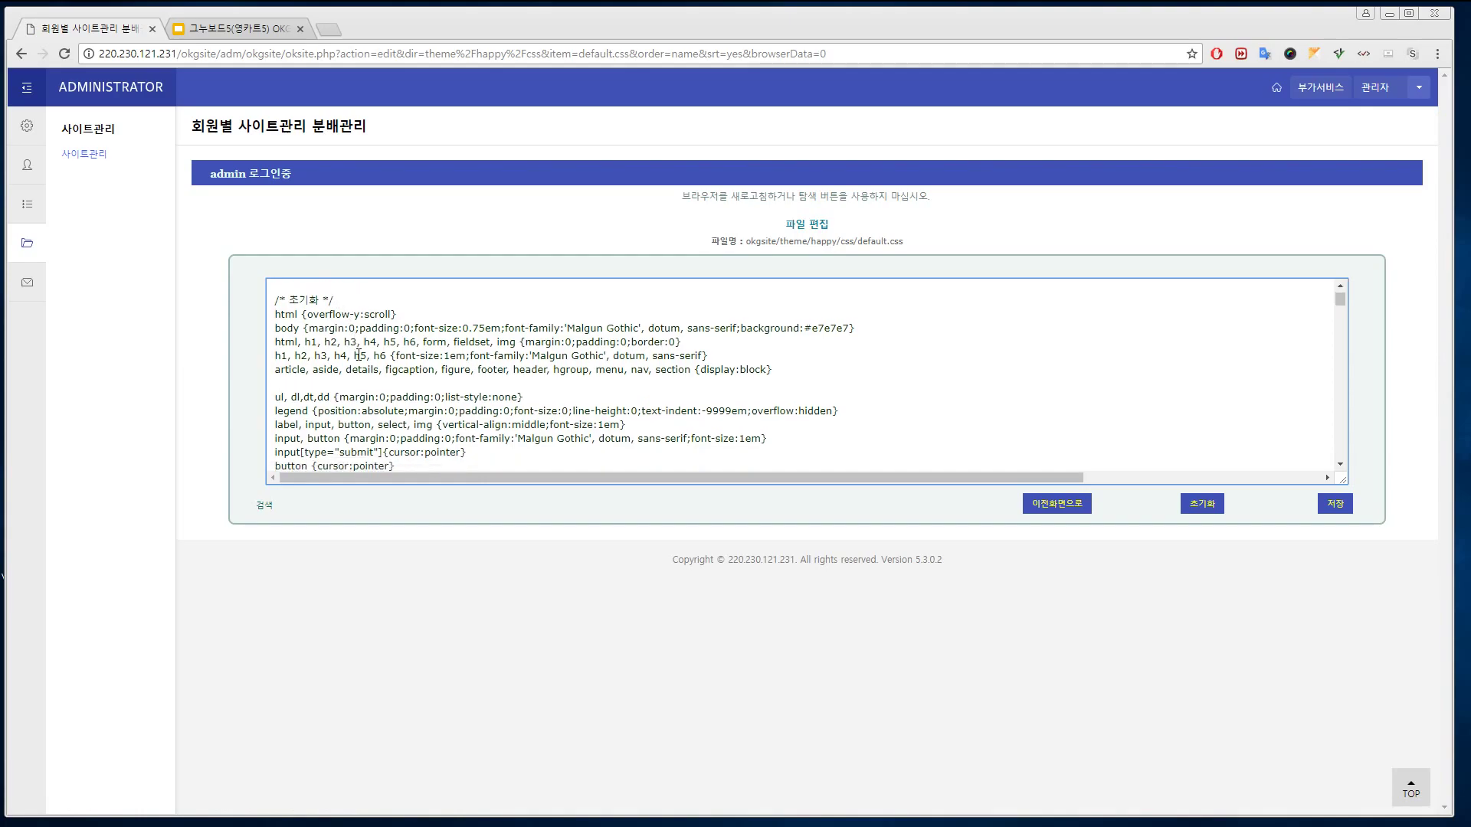
{"action": "scroll", "coordinate": [452, 319], "scroll_direction": "up", "scroll_amount": 10}
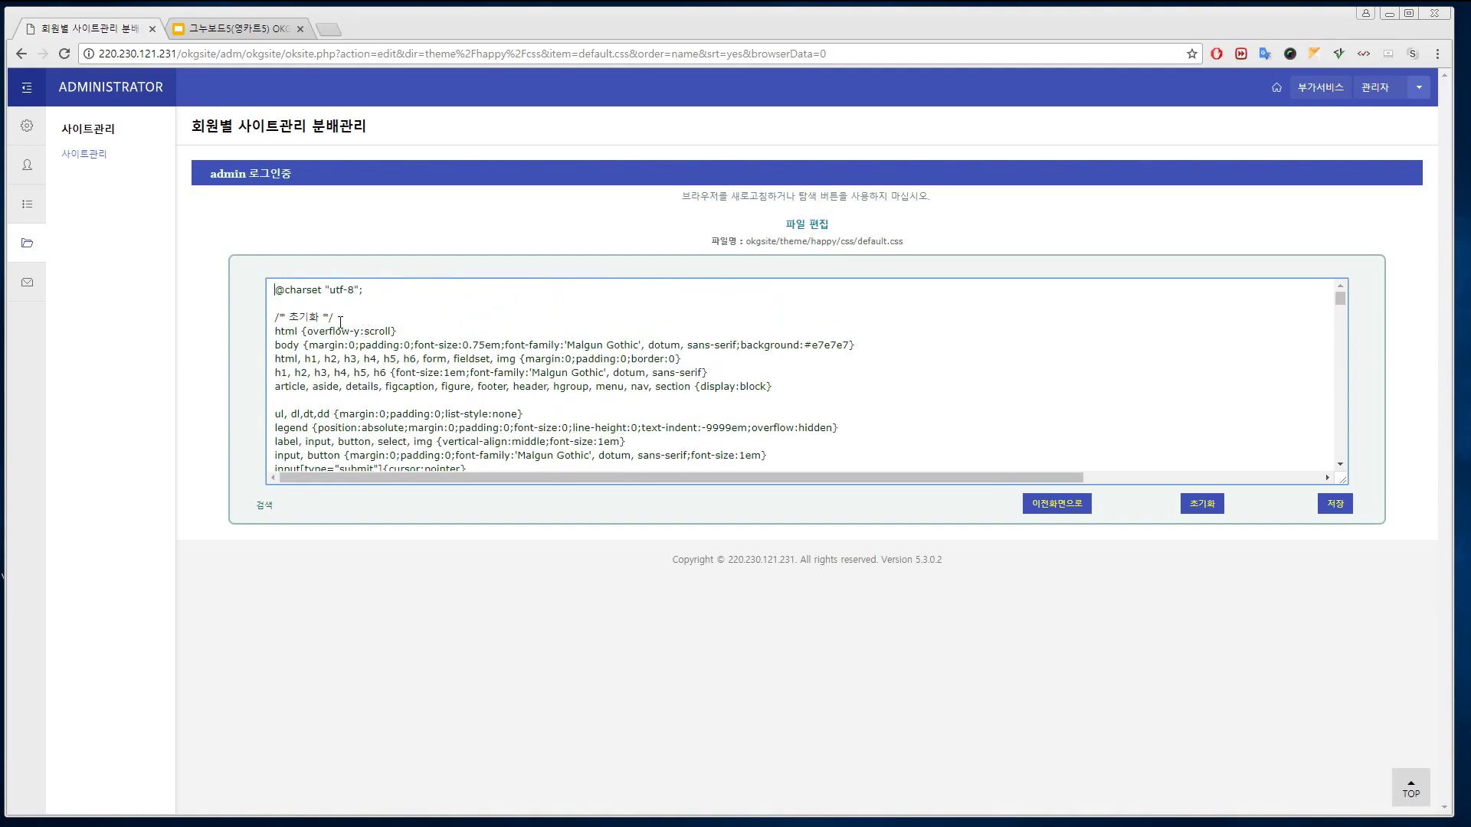
{"action": "type", "text": "sdfdsf"}
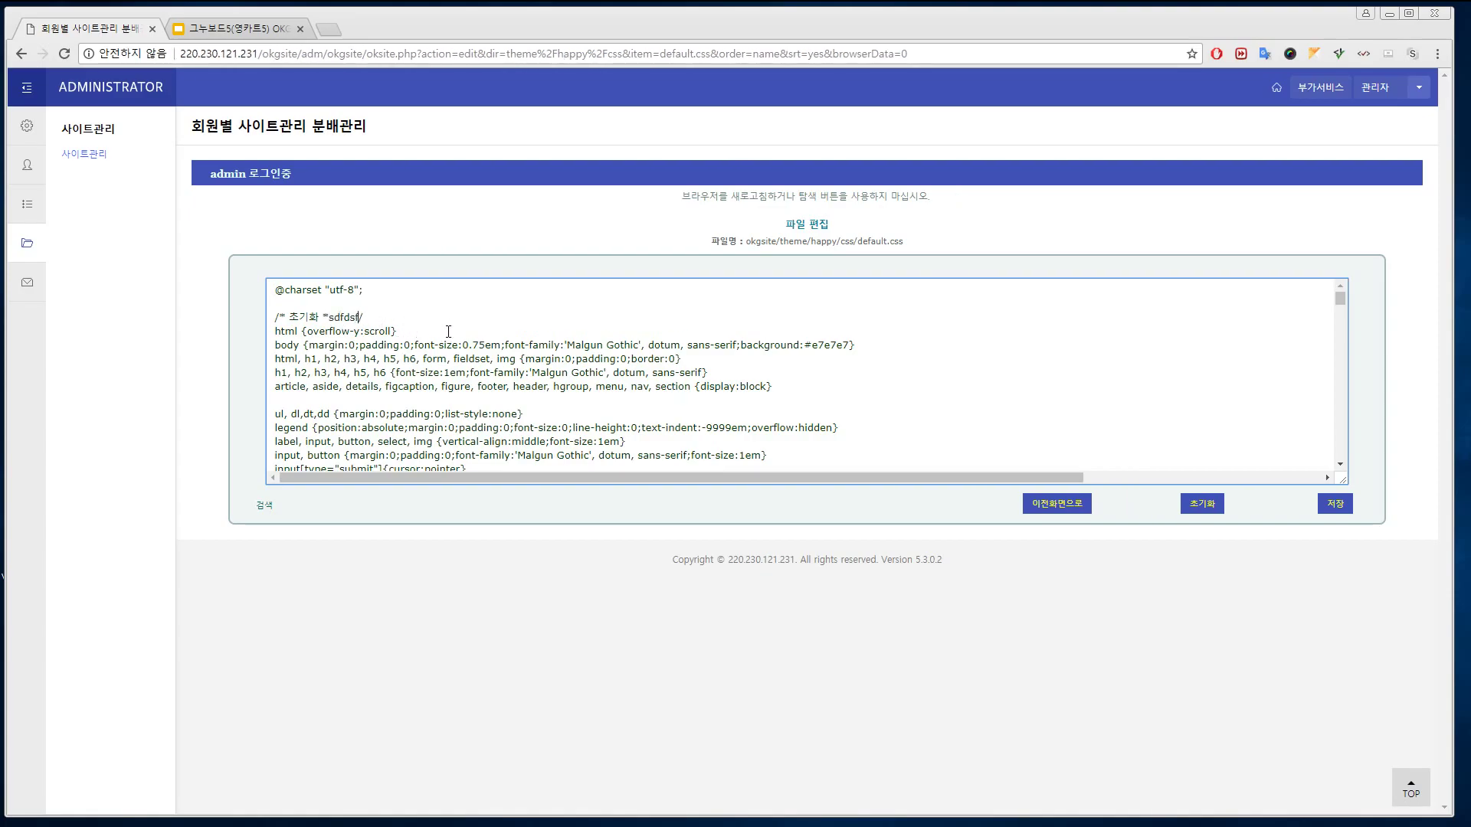
{"action": "left_click", "coordinate": [1338, 507]}
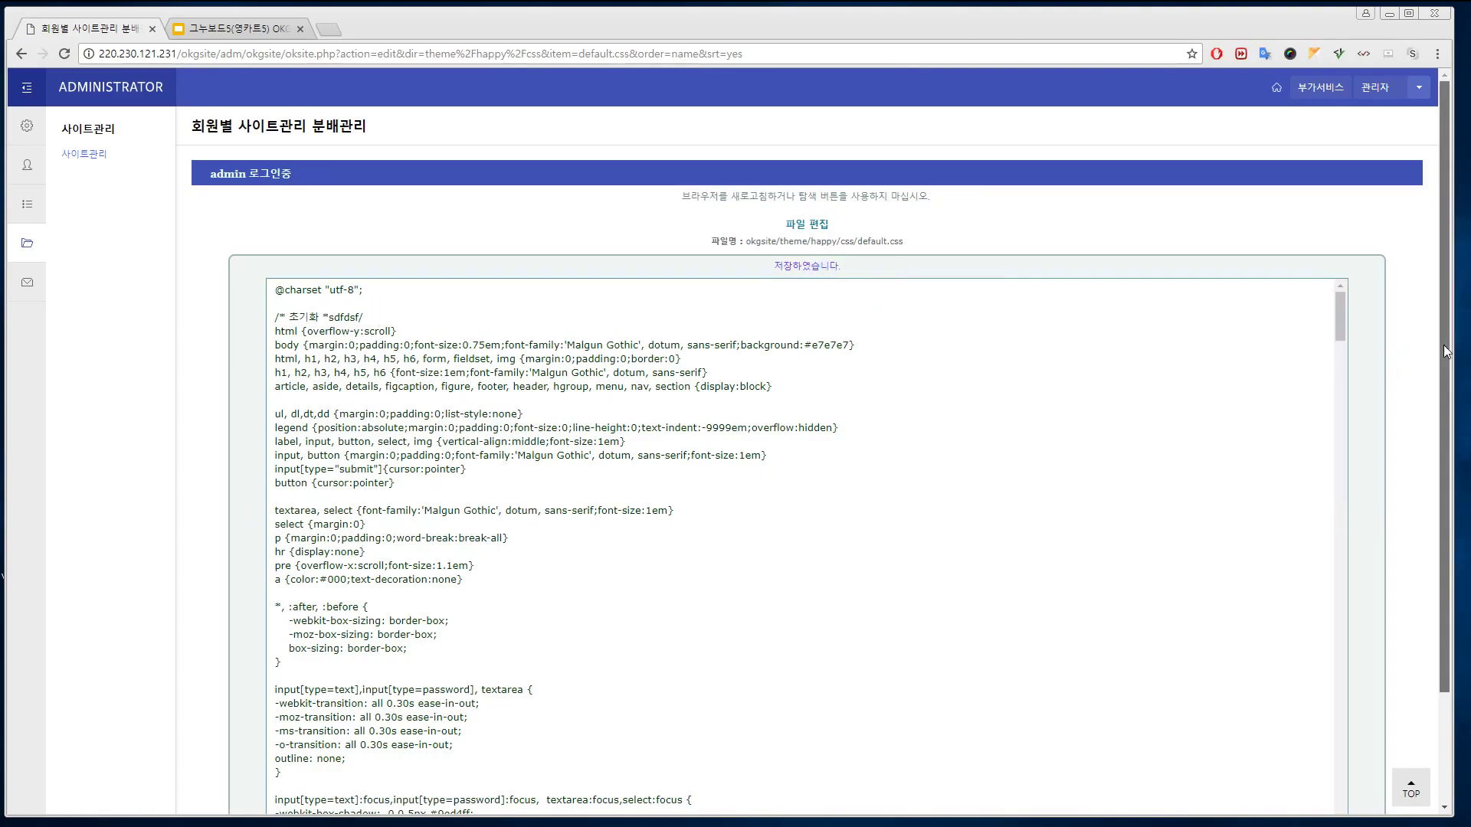
Return to the css file list and open mobile.css's permission settings
{"action": "scroll", "coordinate": [1446, 352], "scroll_direction": "down", "scroll_amount": 2}
{"action": "left_click", "coordinate": [1057, 741]}
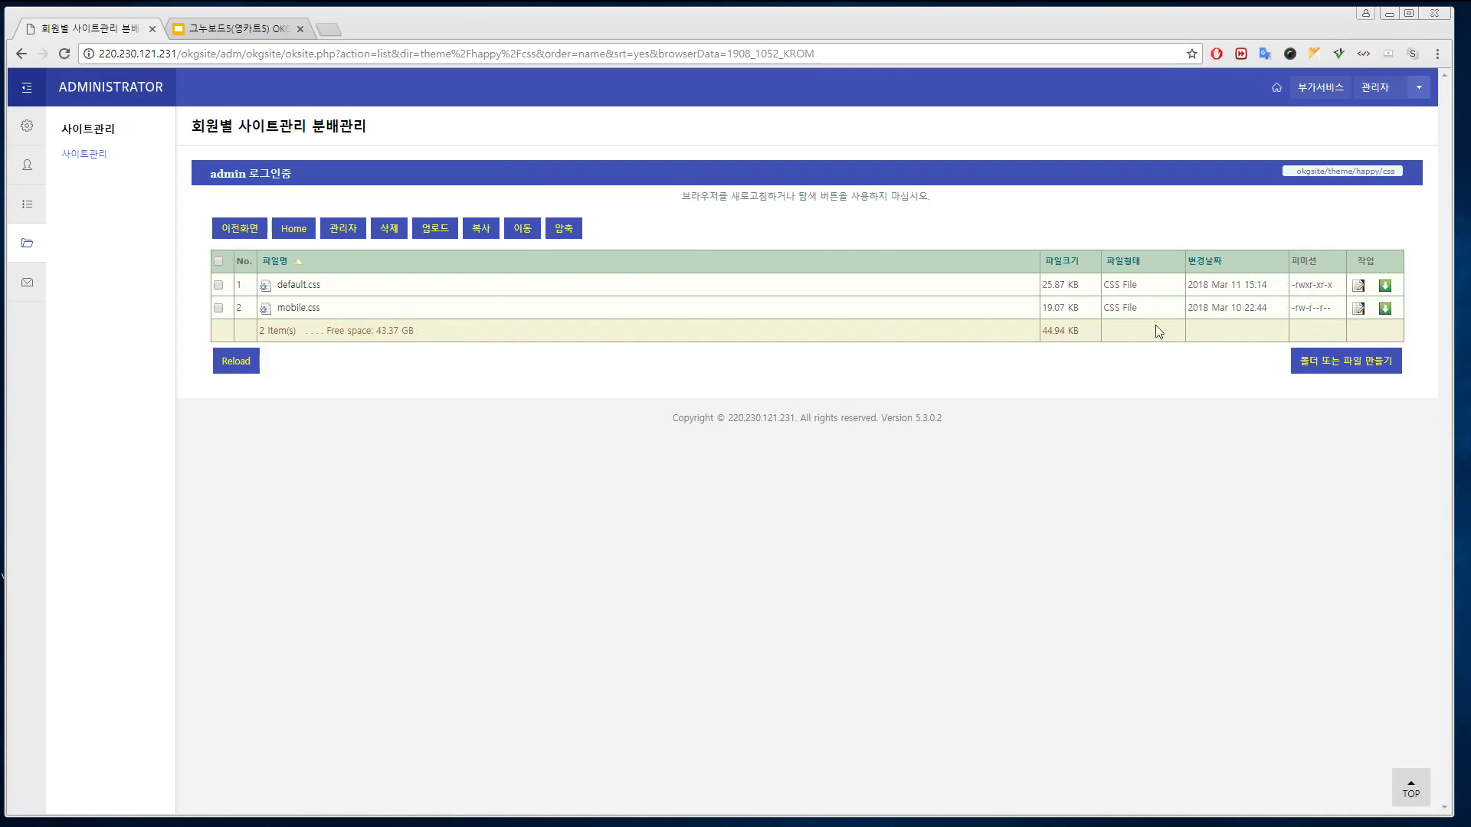
{"action": "left_click", "coordinate": [1314, 307]}
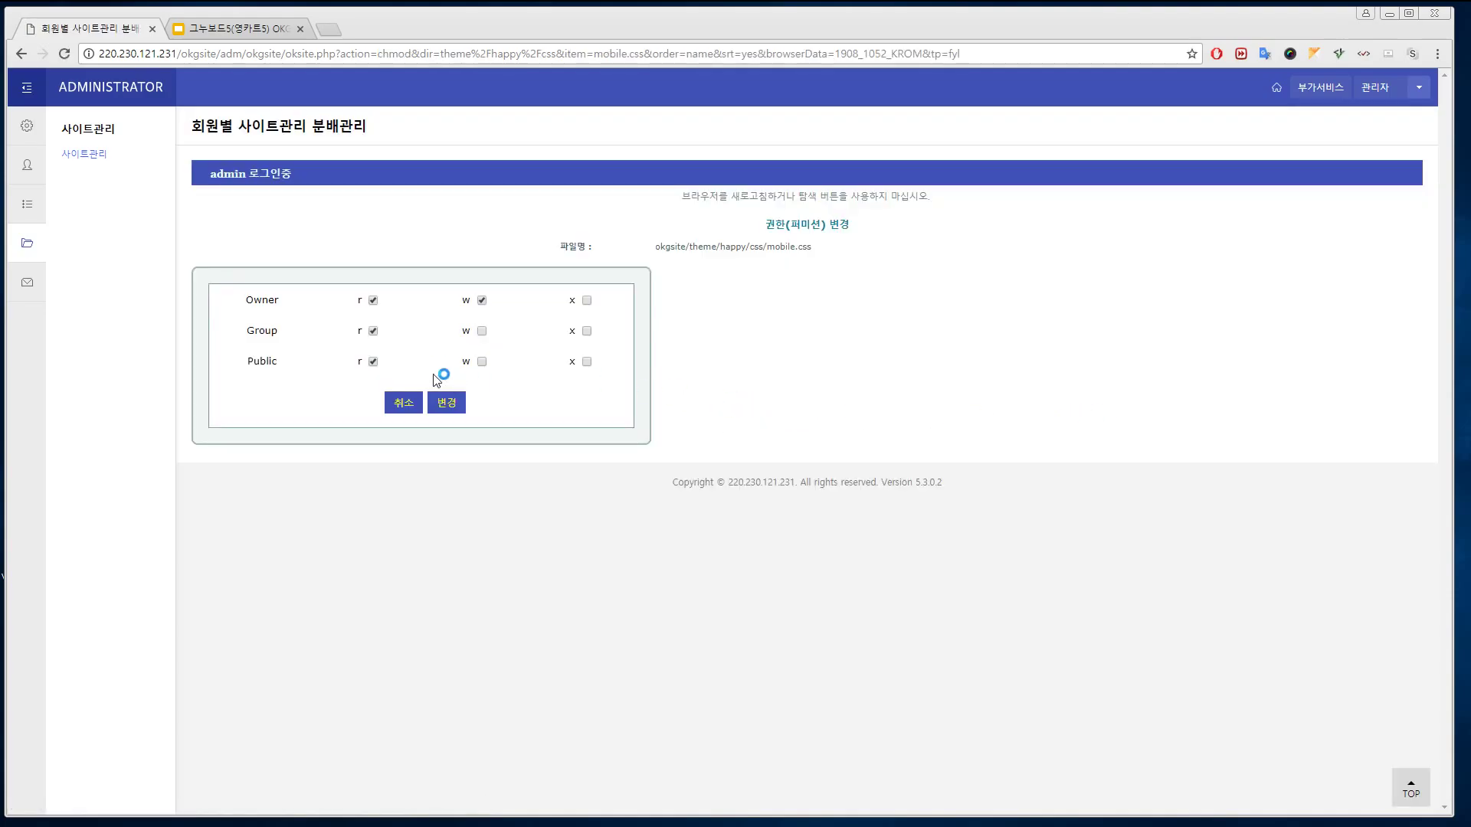
Add group and public write permission to mobile.css, making it -rw-rw-rw-
{"action": "left_click", "coordinate": [482, 331]}
{"action": "left_click", "coordinate": [484, 361]}
{"action": "left_click", "coordinate": [447, 403]}
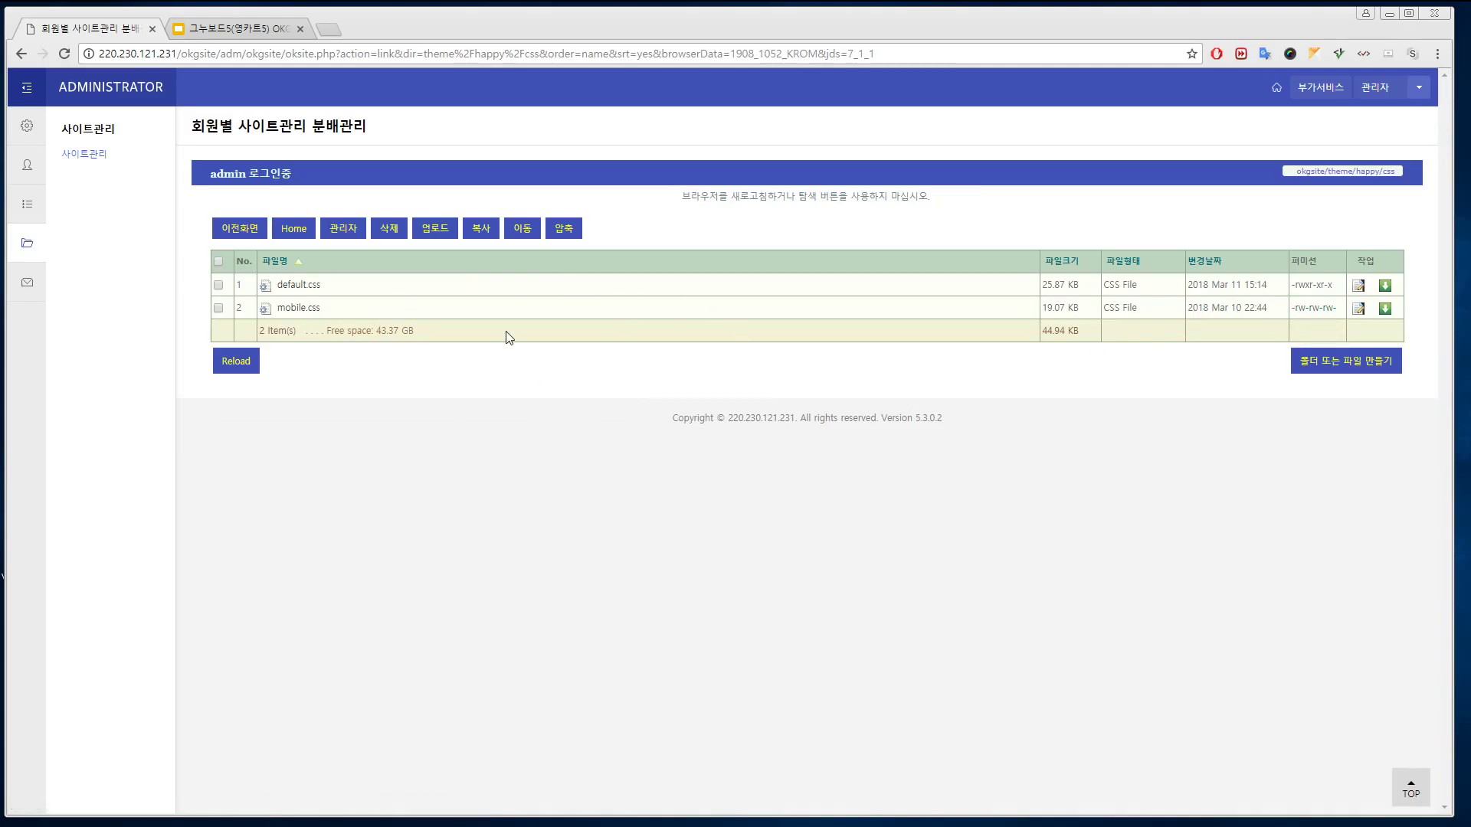
{"action": "left_click", "coordinate": [433, 244]}
Upload search.skin.php into the okgsite/theme/happy/css folder
{"action": "left_click", "coordinate": [255, 291]}
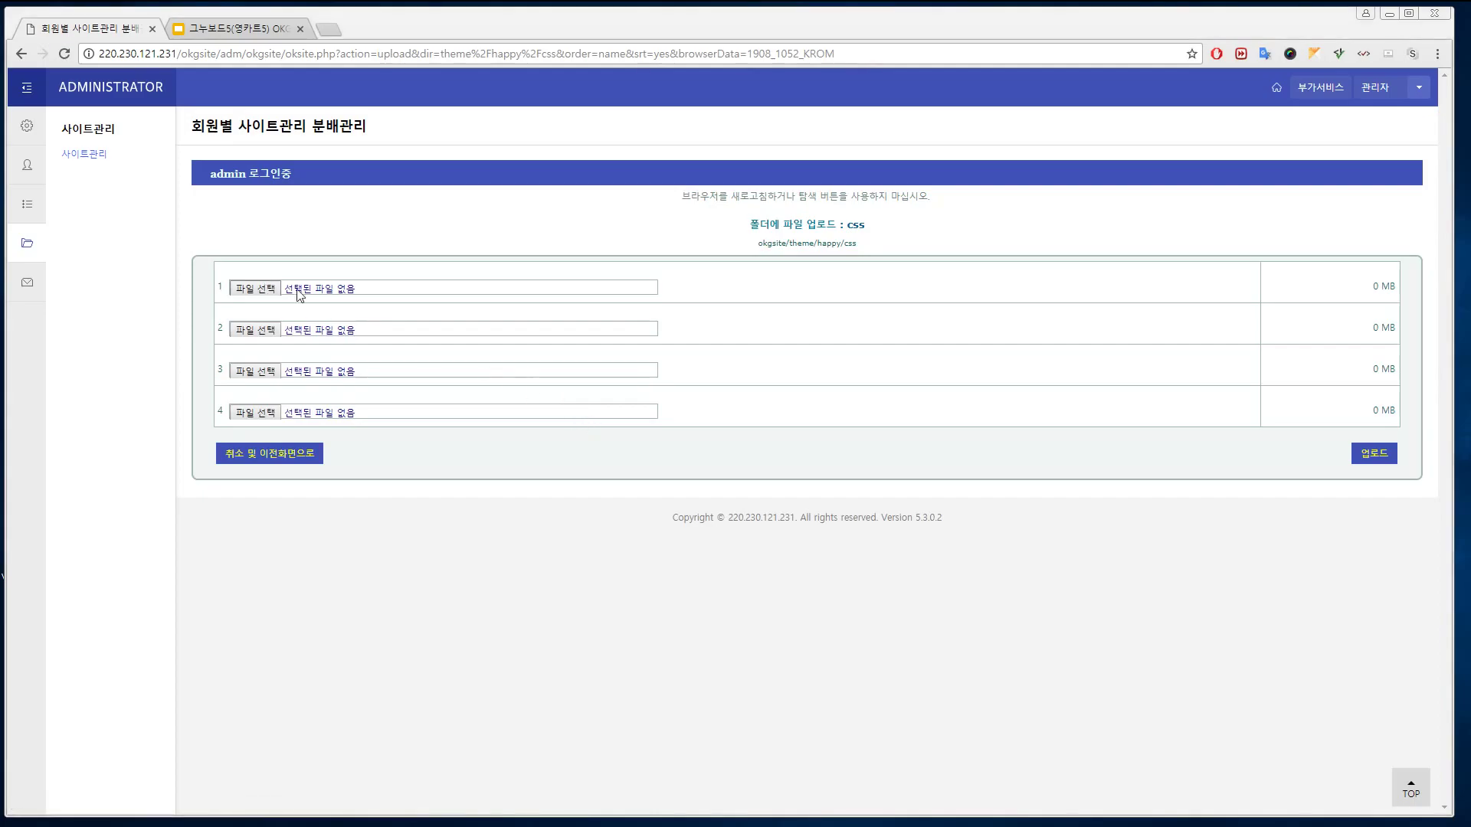
{"action": "left_click", "coordinate": [212, 113]}
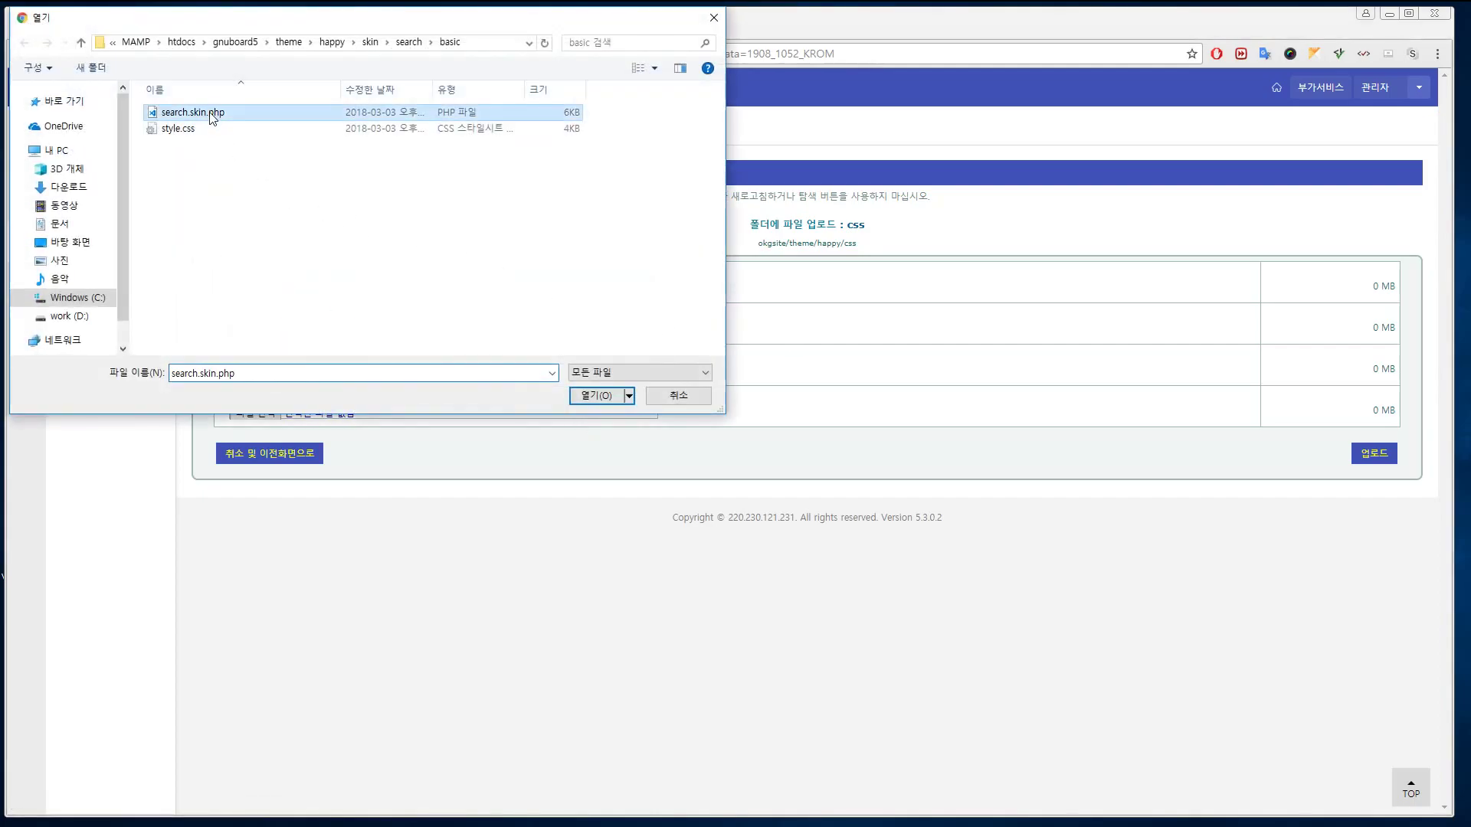
{"action": "left_click", "coordinate": [600, 395]}
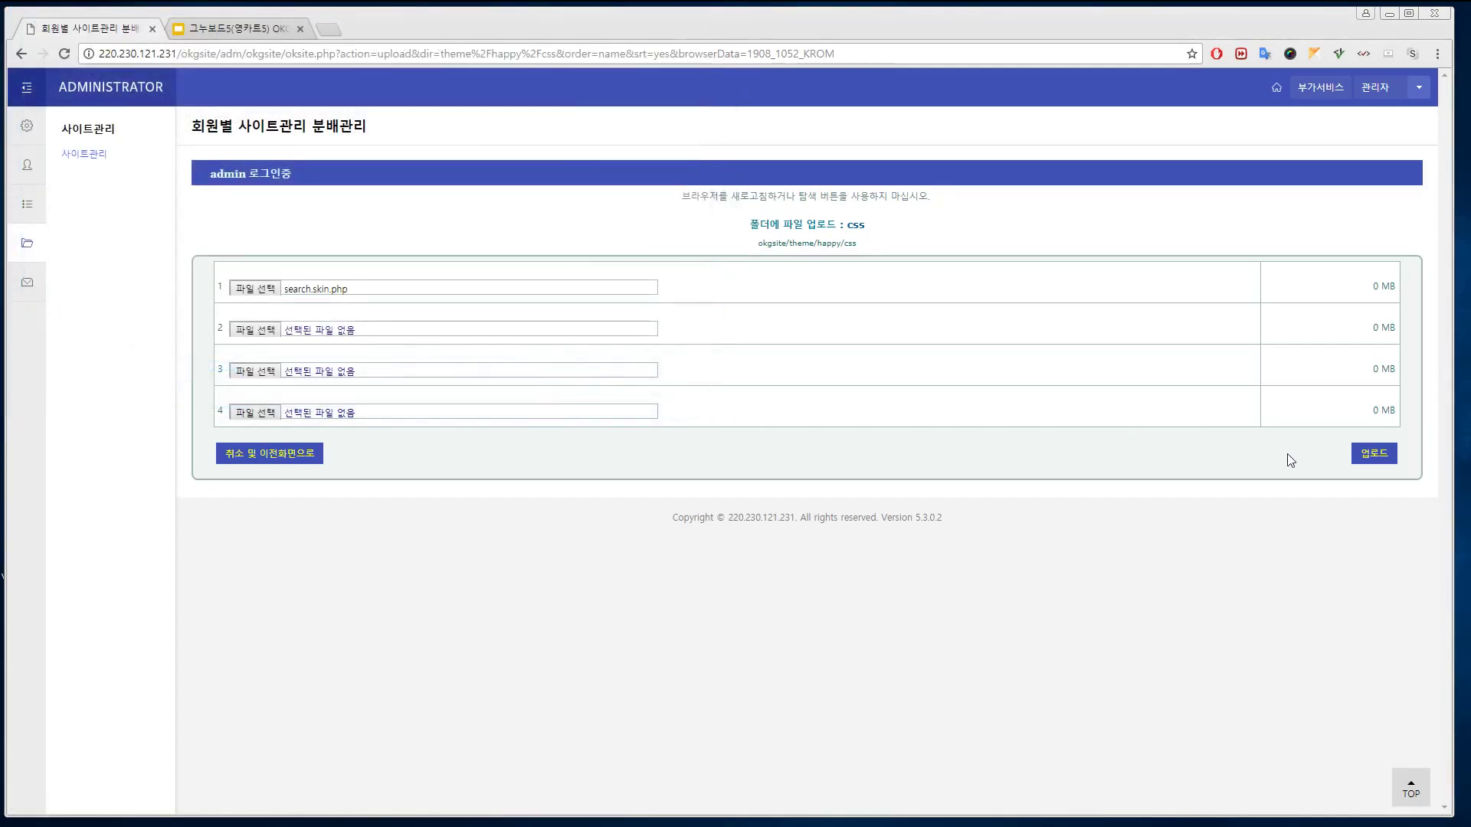
{"action": "left_click", "coordinate": [1350, 468]}
{"action": "left_click", "coordinate": [777, 181]}
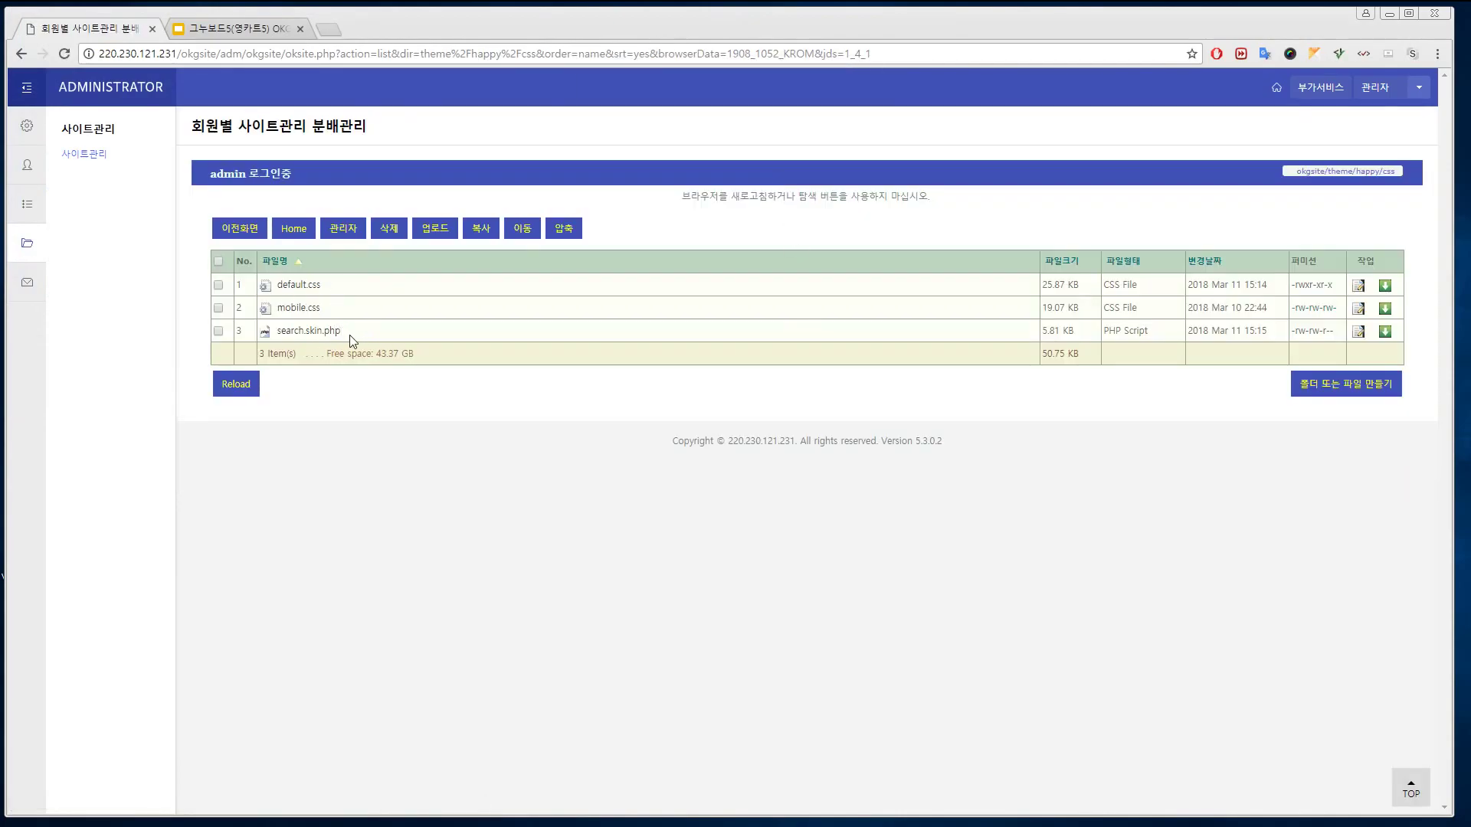
Delete search.skin.php from the css folder and return to the okgsite root
{"action": "left_click", "coordinate": [218, 331]}
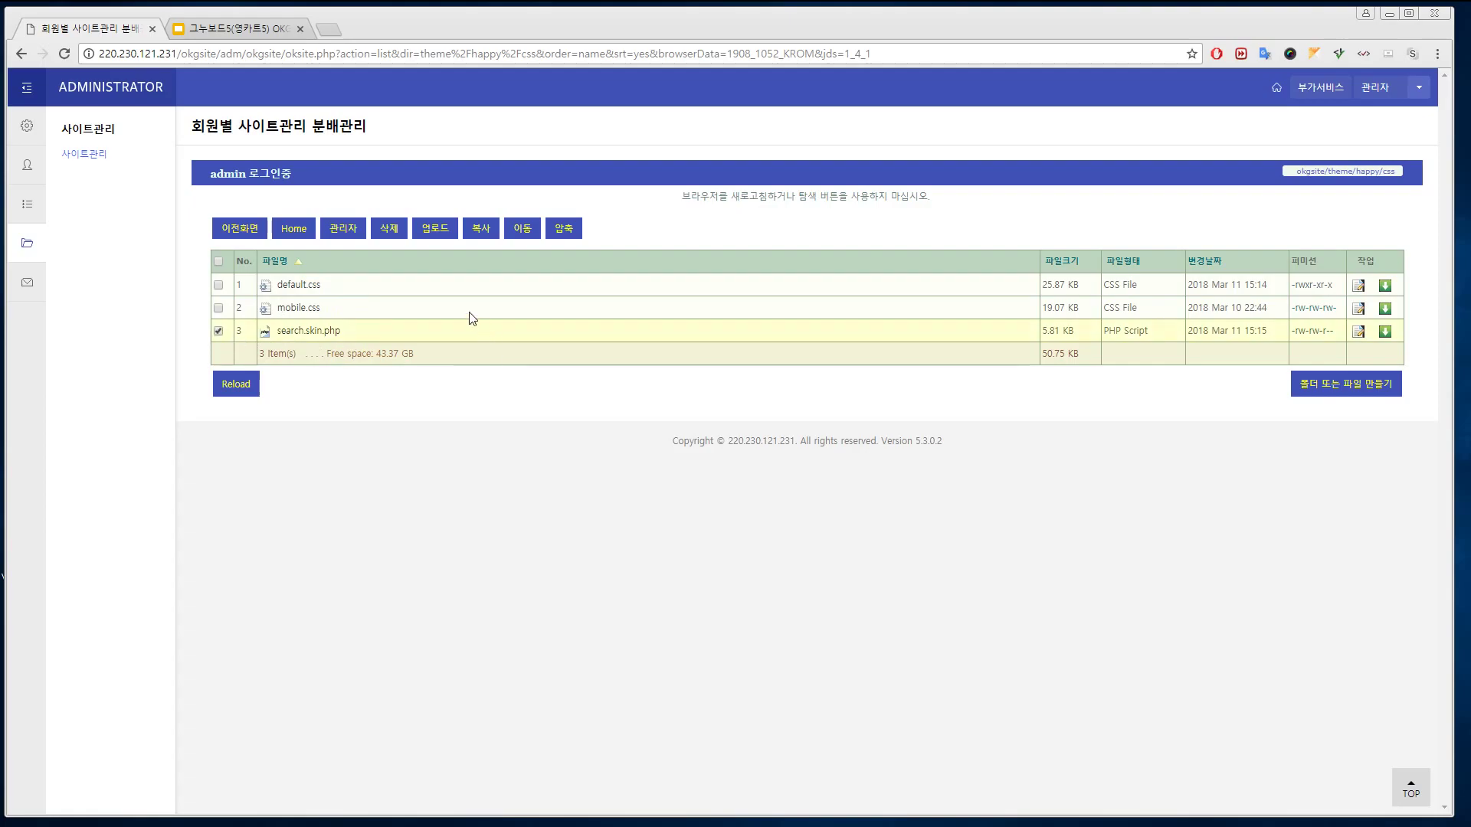
{"action": "left_click", "coordinate": [389, 229]}
{"action": "left_click", "coordinate": [801, 137]}
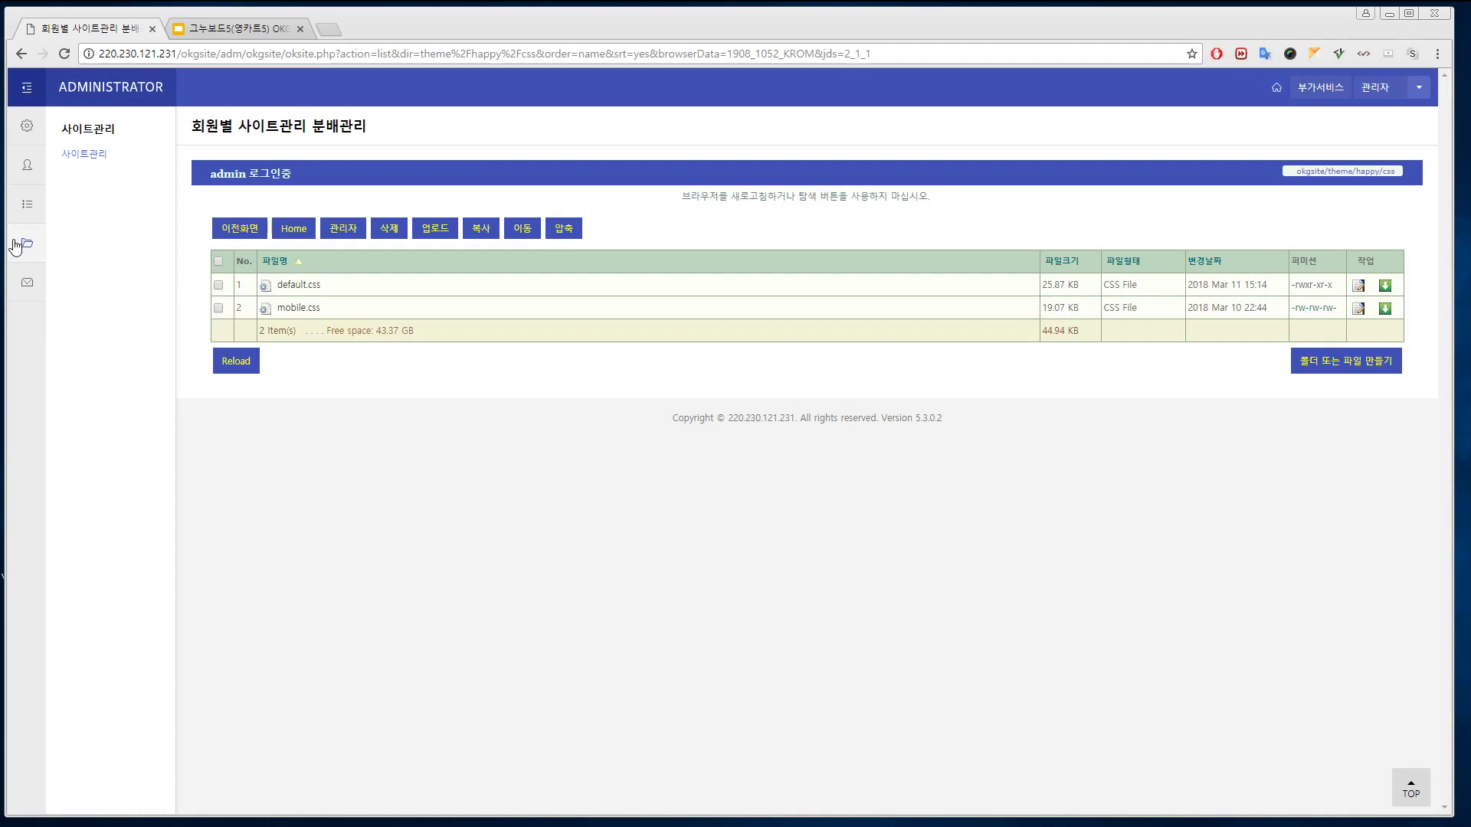
{"action": "left_click", "coordinate": [293, 228]}
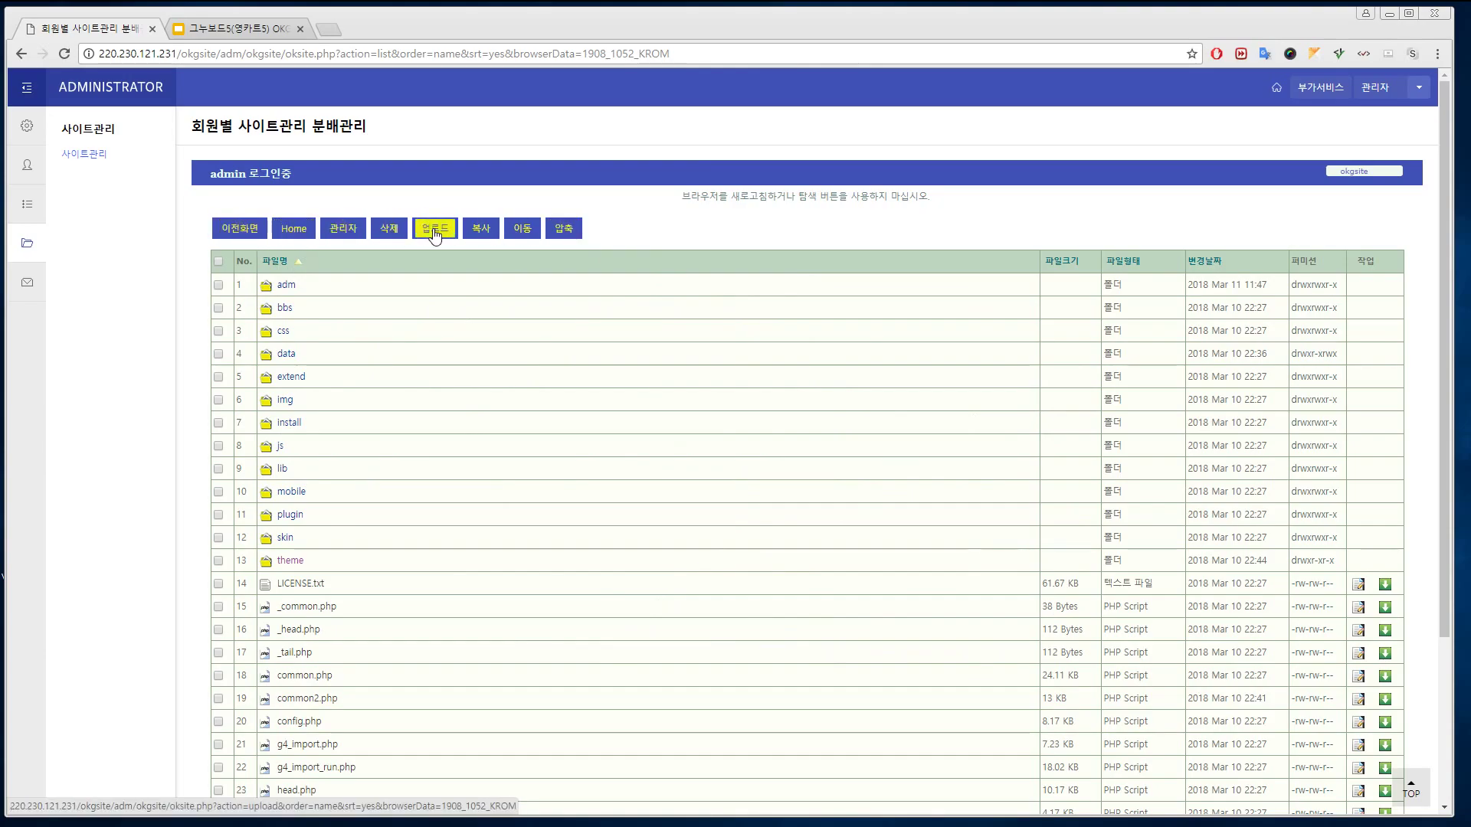
Inspect the designer account's settings, including its .php block, then cancel without saving
{"action": "left_click", "coordinate": [351, 240]}
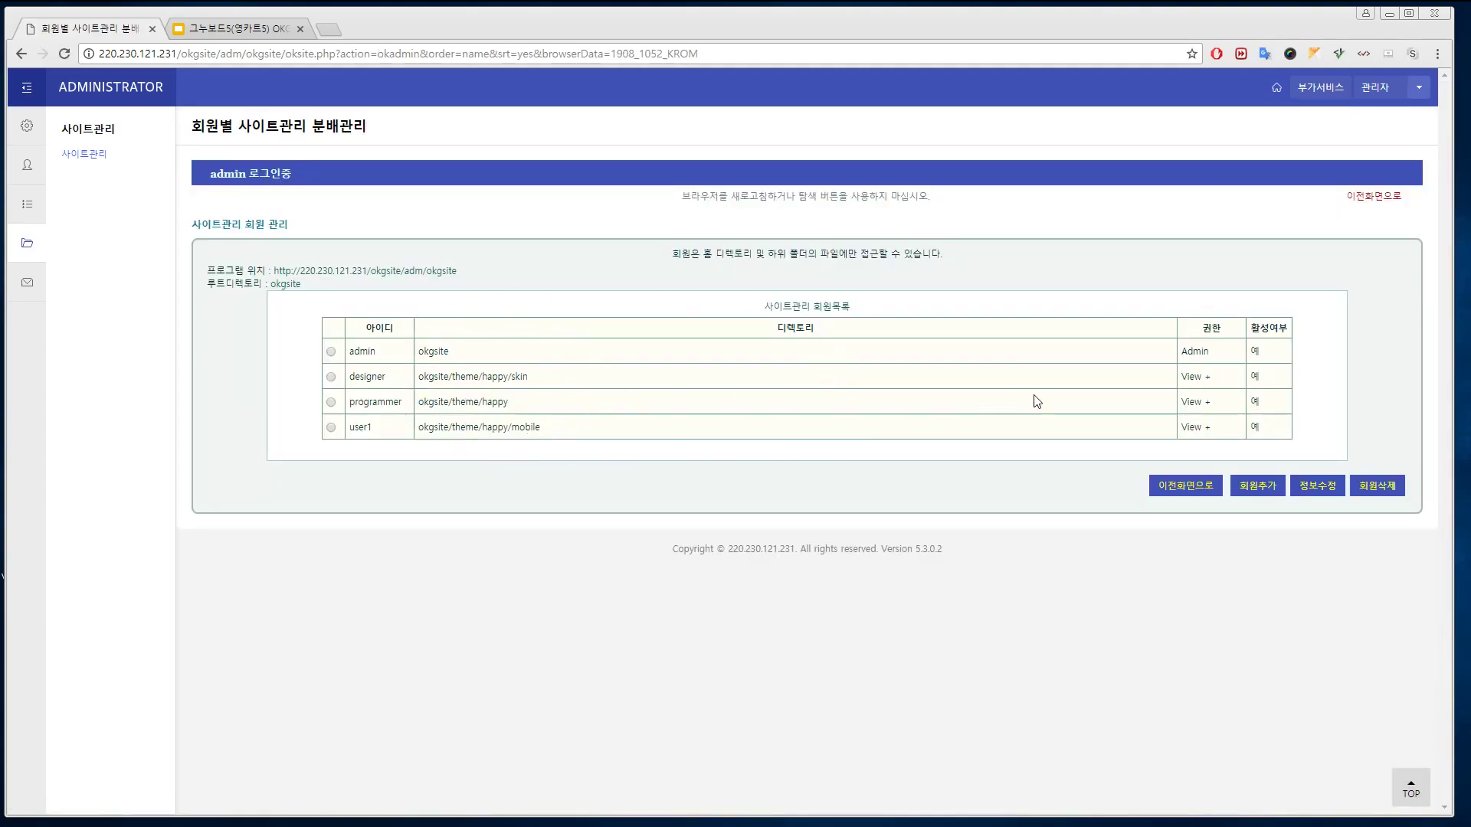
{"action": "left_click", "coordinate": [332, 378]}
{"action": "left_click", "coordinate": [1318, 486]}
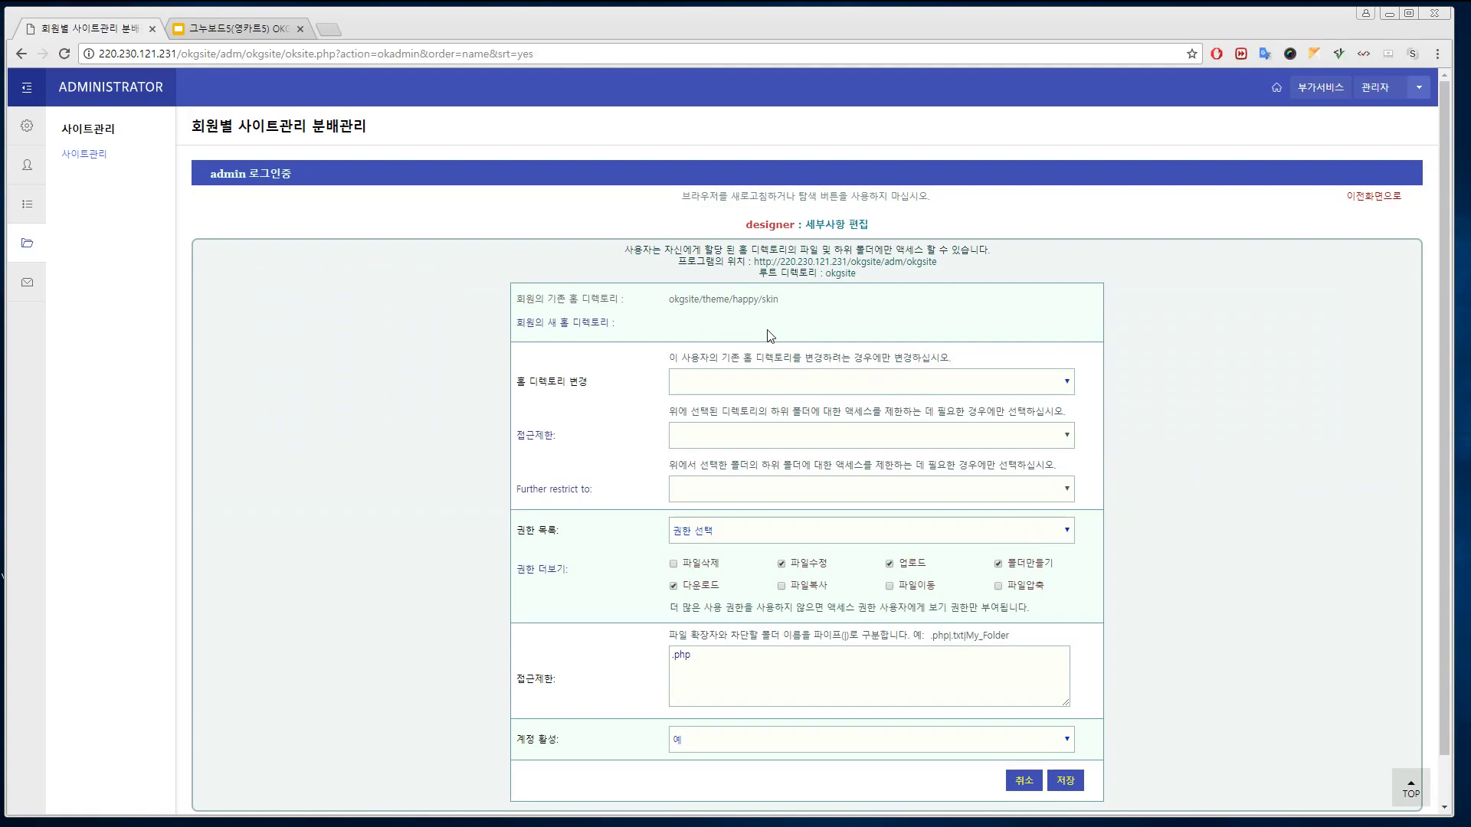
{"action": "scroll", "coordinate": [831, 551], "scroll_direction": "down", "scroll_amount": 1}
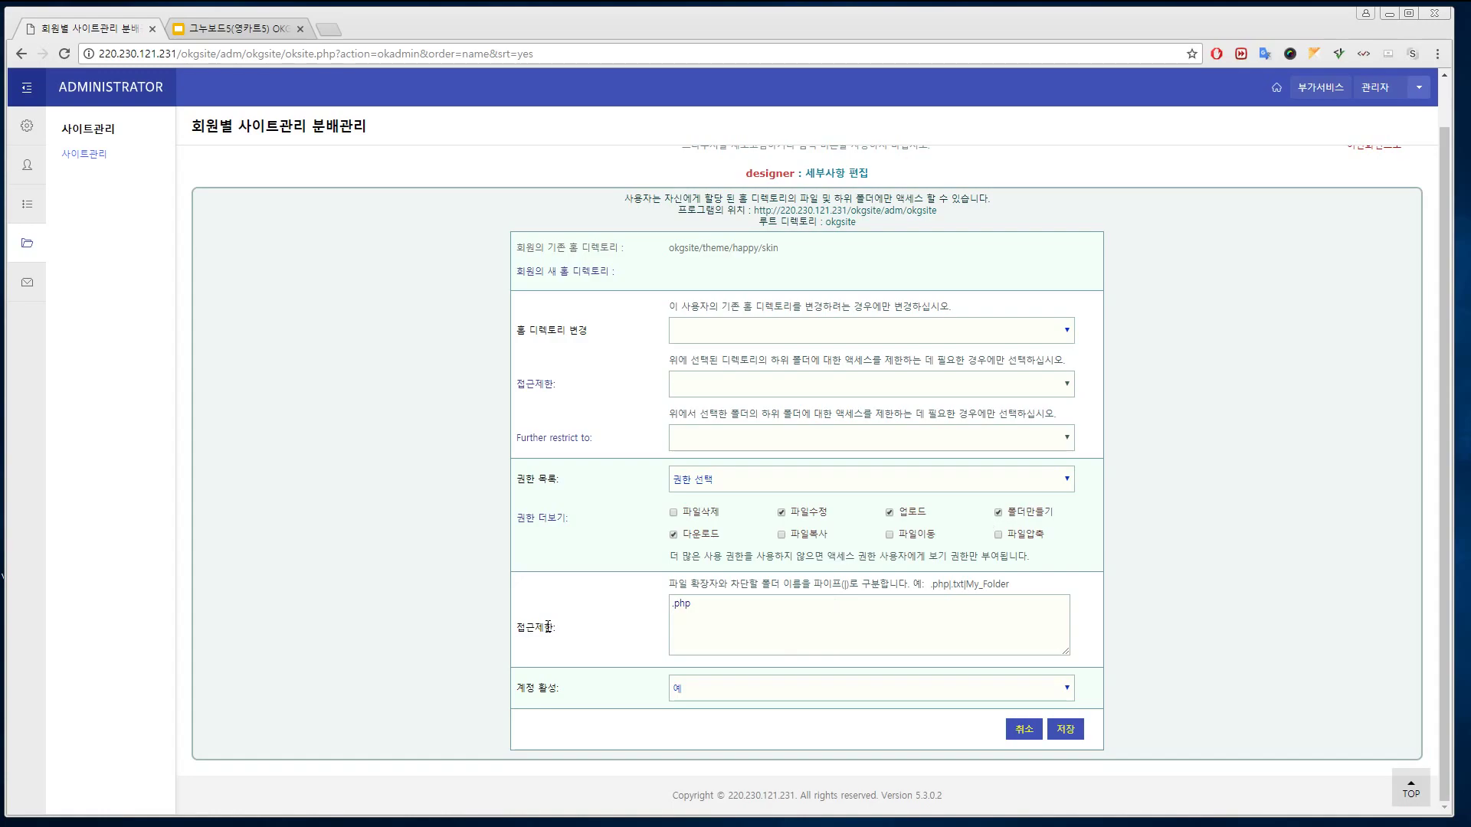
{"action": "left_click_drag", "start_coordinate": [732, 613], "coordinate": [575, 621]}
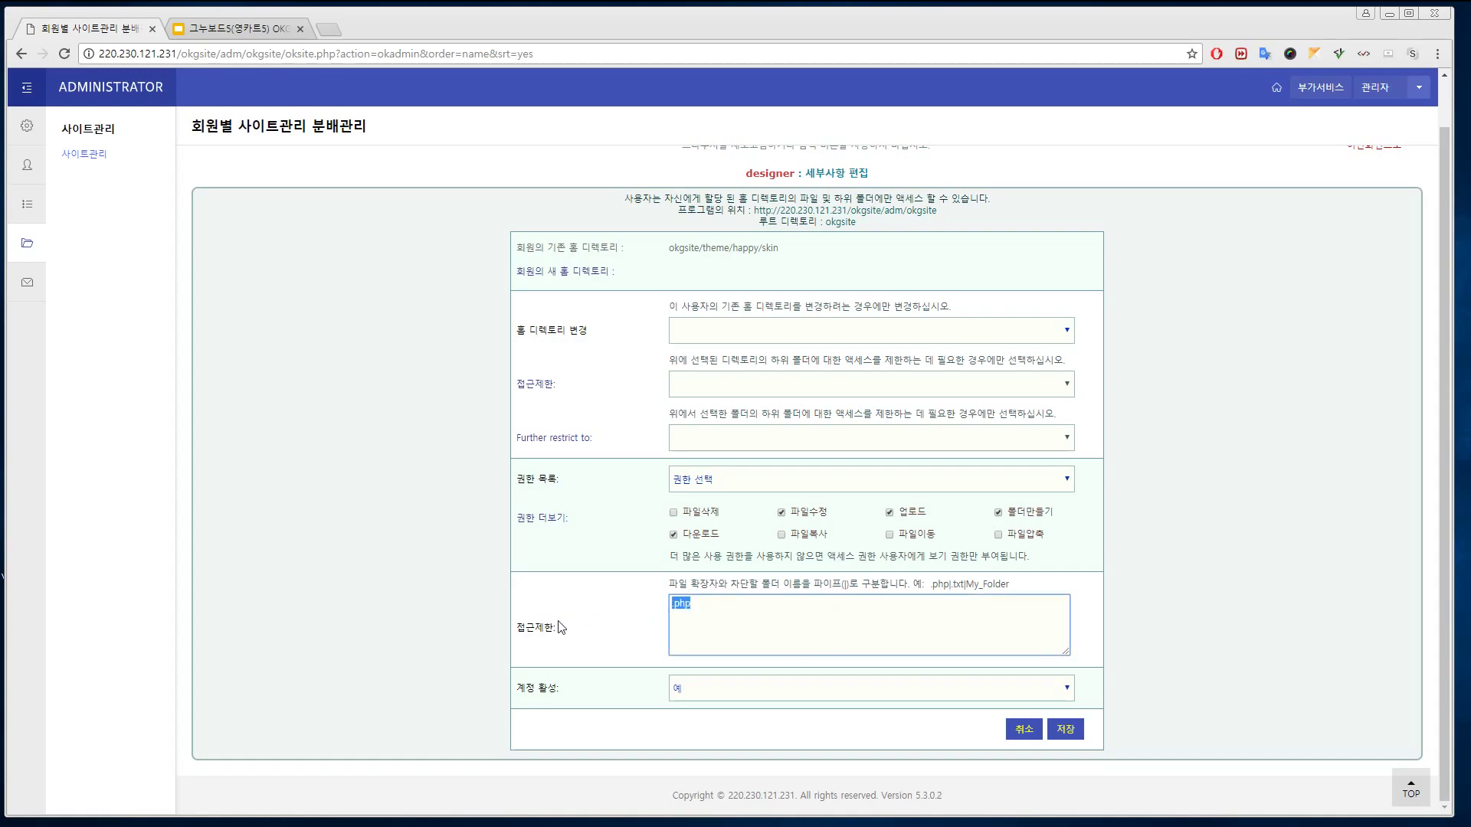
{"action": "left_click", "coordinate": [620, 636]}
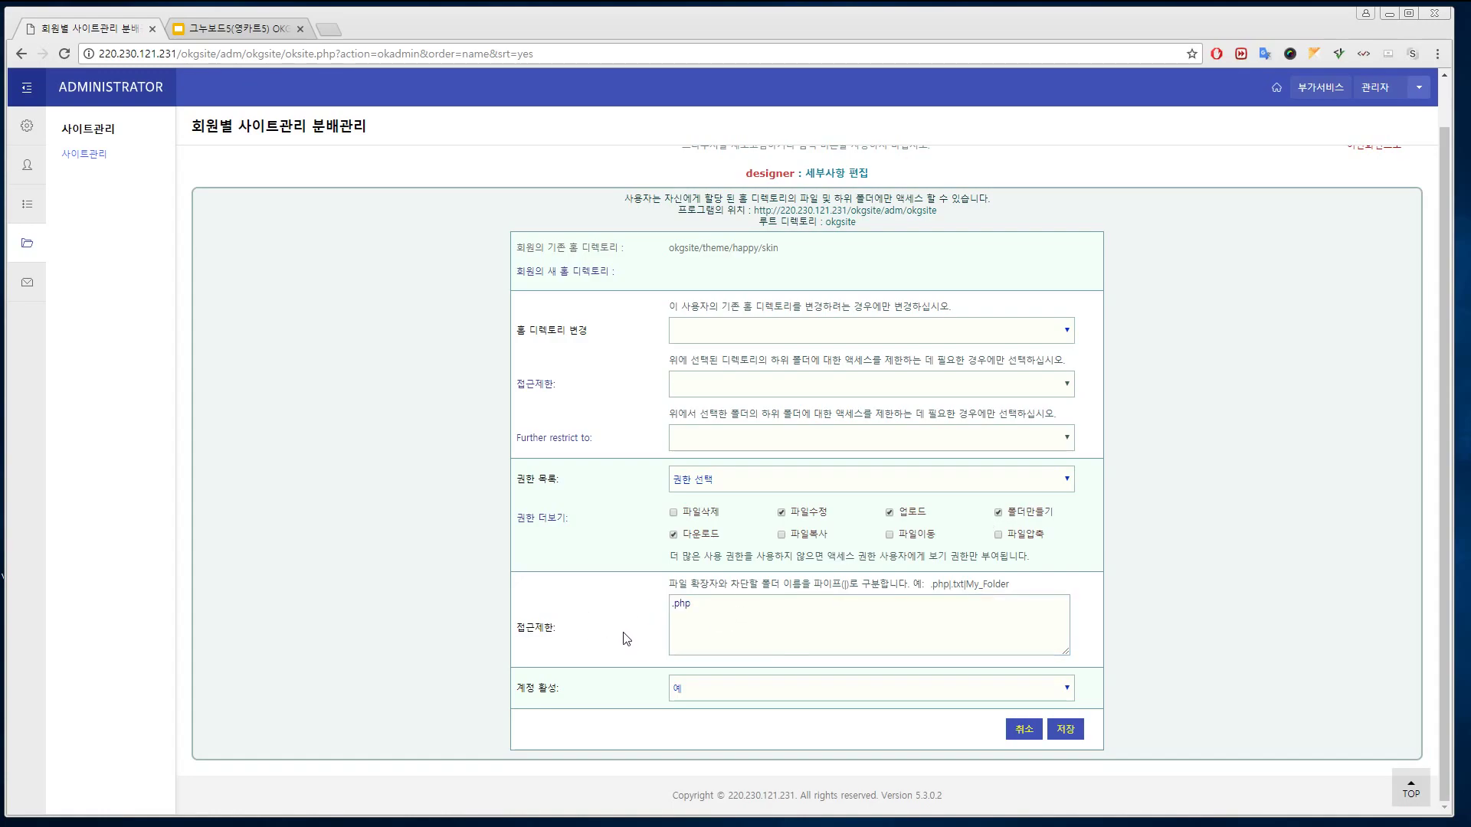
{"action": "left_click", "coordinate": [1024, 728]}
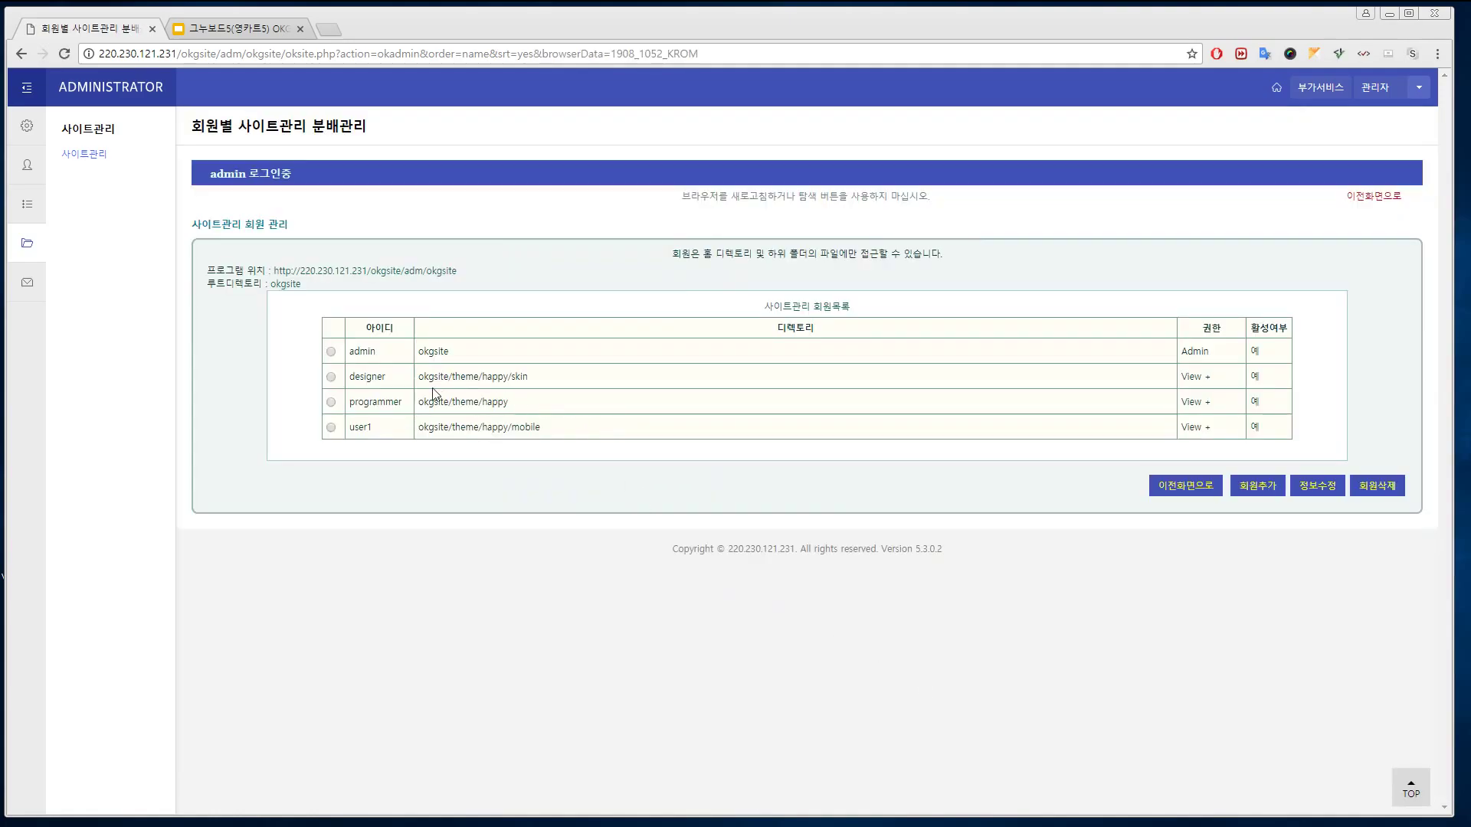
View the programmer account's settings and cancel unchanged, then delete the user1 account
{"action": "left_click", "coordinate": [332, 402]}
{"action": "left_click", "coordinate": [1315, 484]}
{"action": "scroll", "coordinate": [613, 340], "scroll_direction": "down", "scroll_amount": 1}
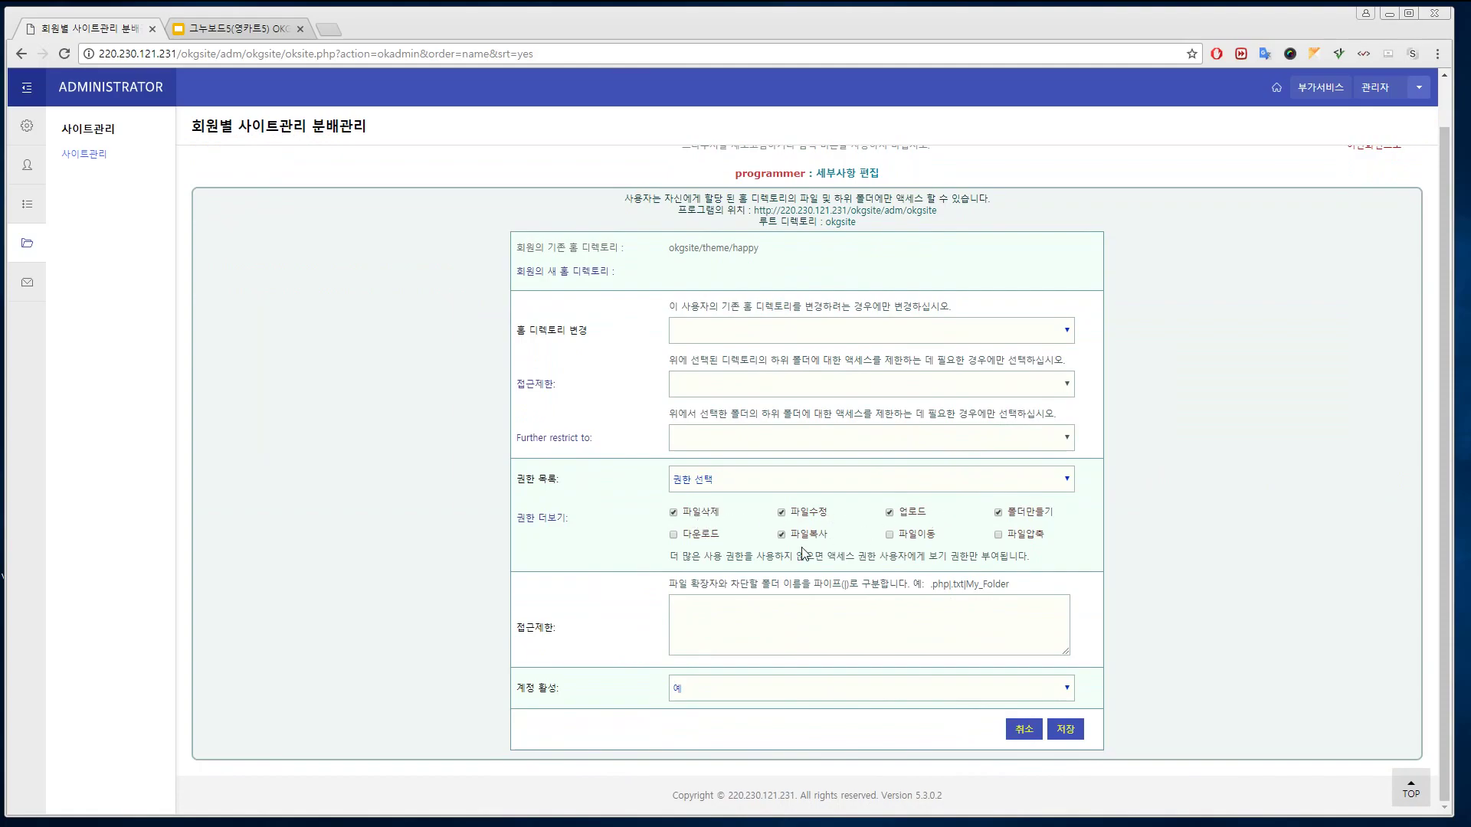
{"action": "left_click", "coordinate": [1025, 728]}
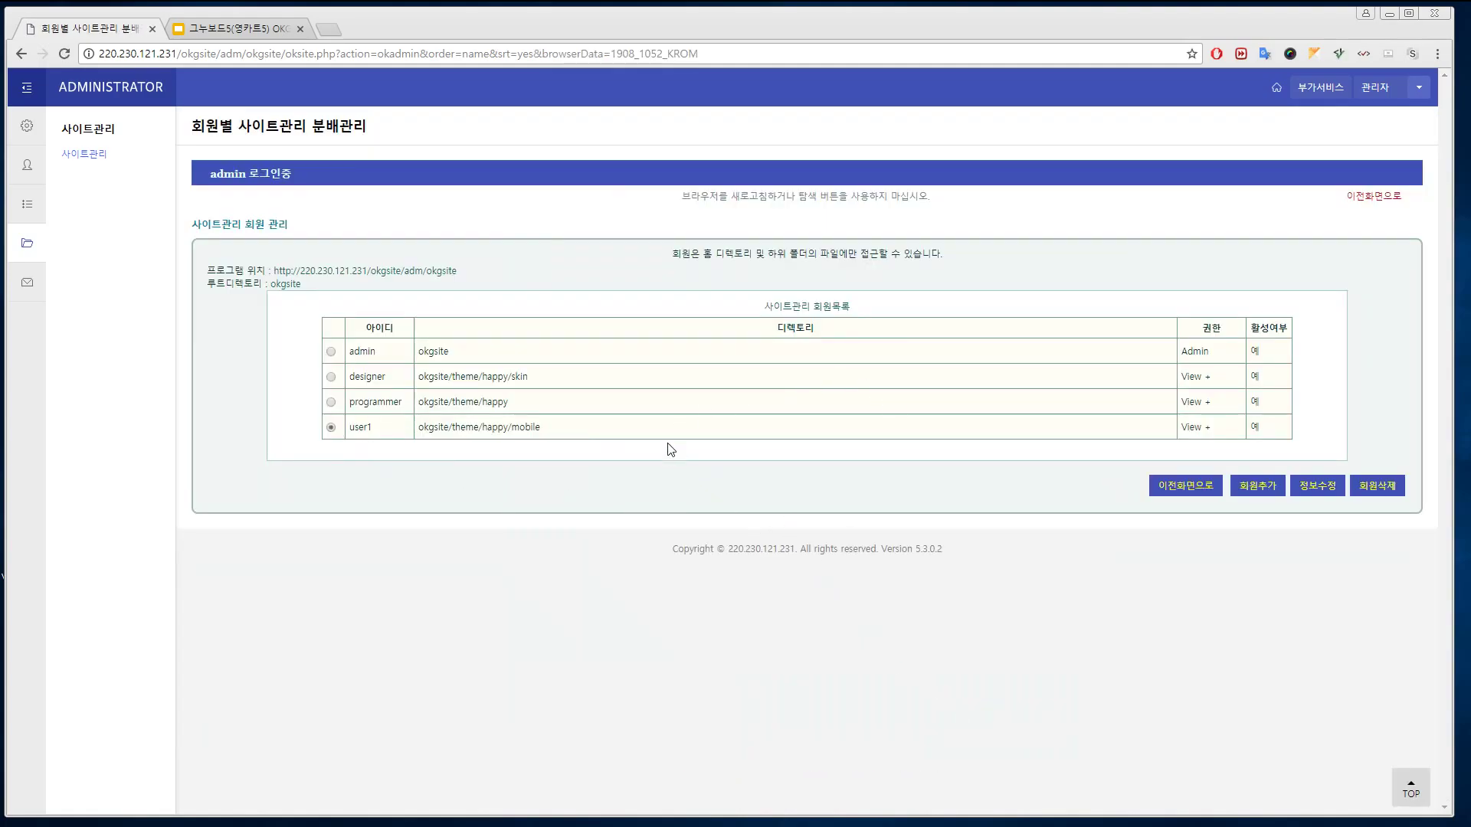
{"action": "left_click", "coordinate": [1365, 486]}
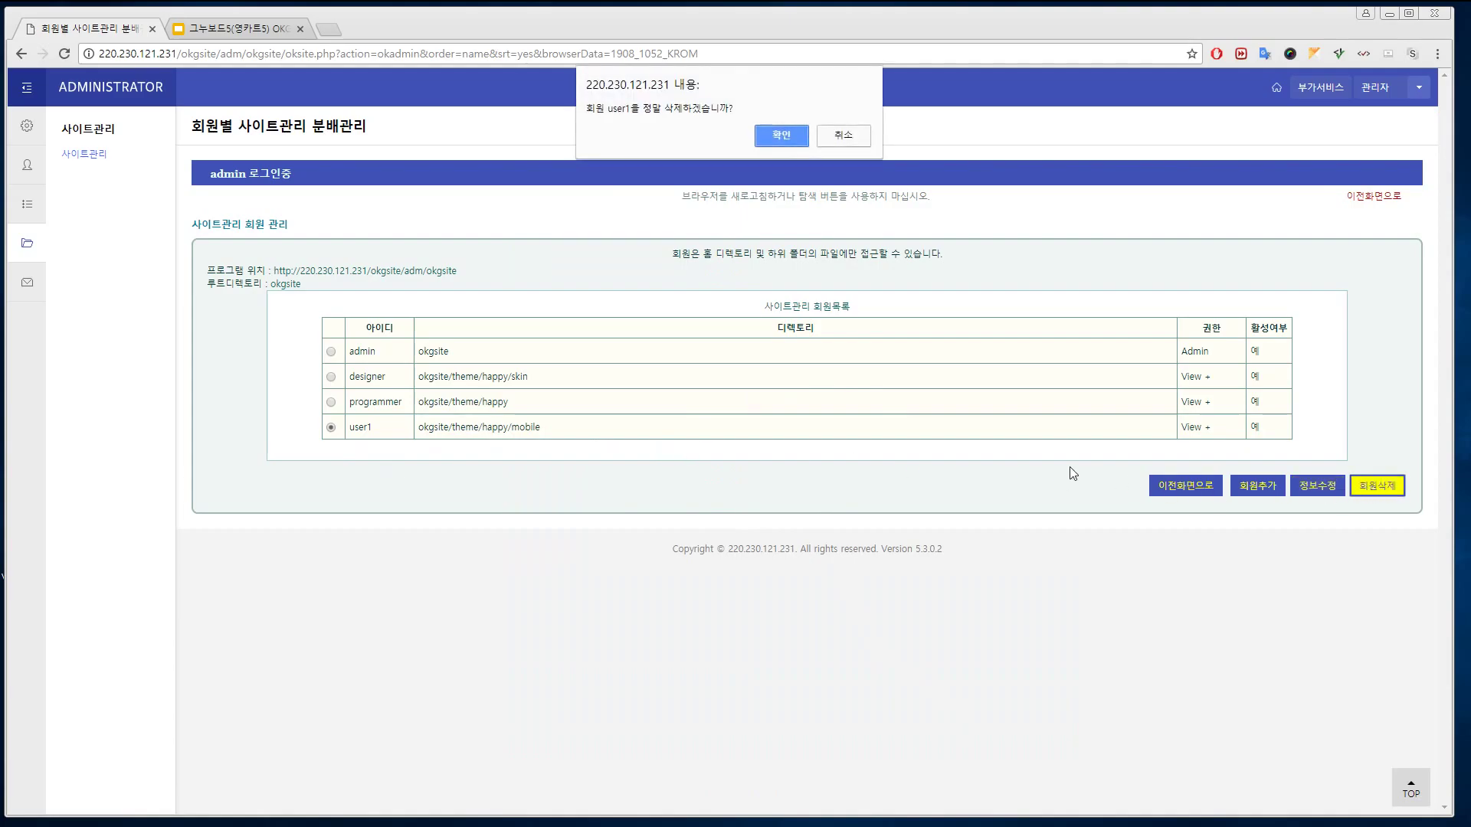
{"action": "left_click", "coordinate": [782, 141]}
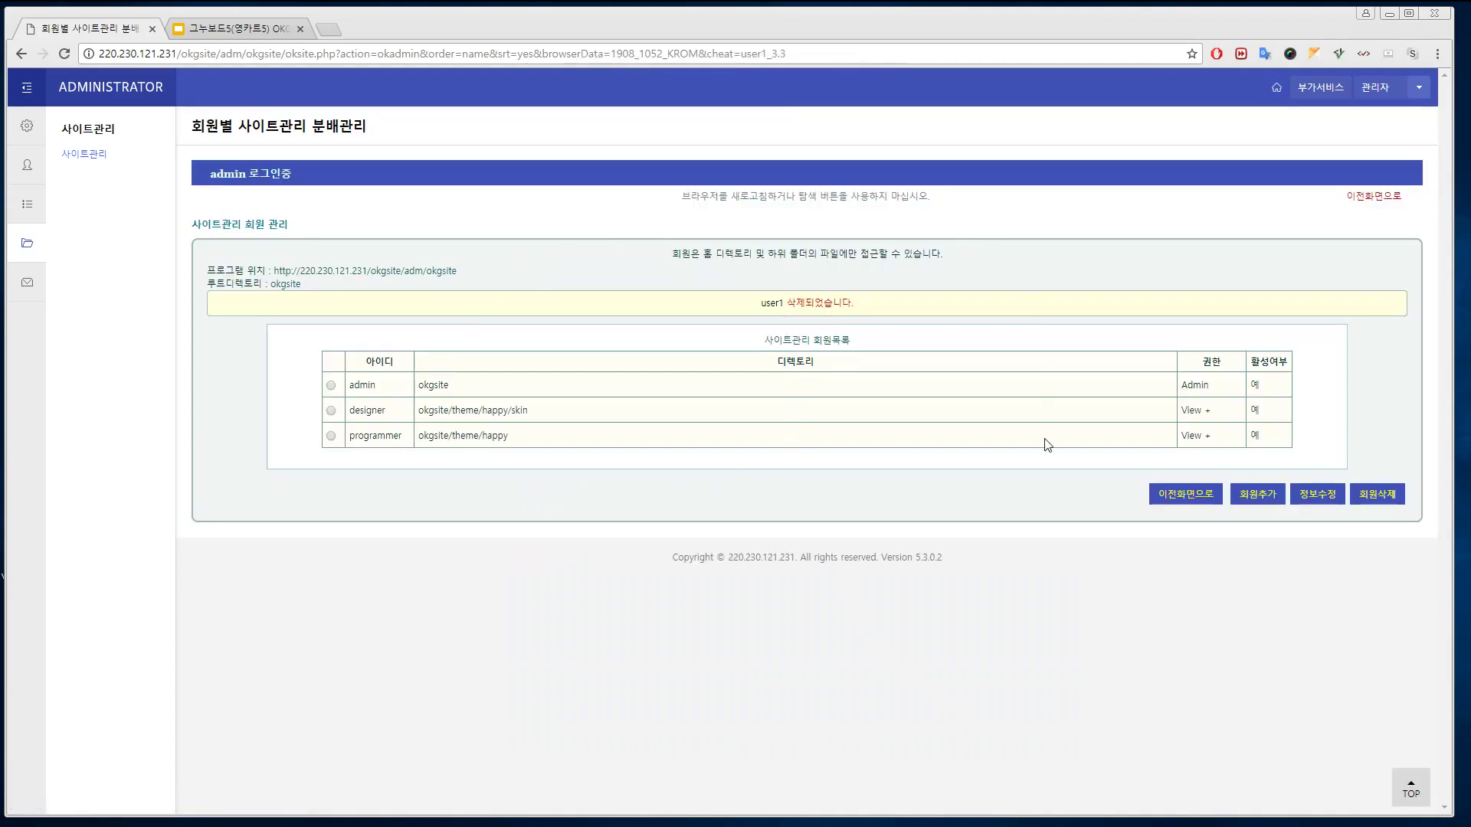